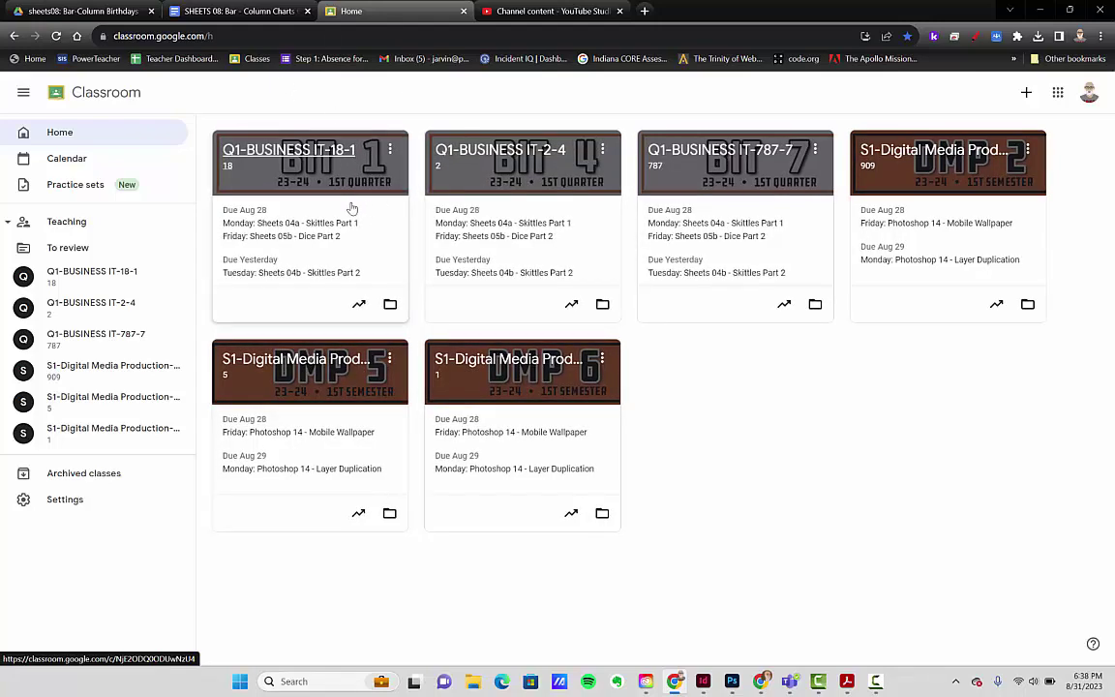
# - Open the Q1-BUSINESS IT-18-1 classwork and expand the "Friday: Sheets 08 - Column / Bar Charts" assignment
pyautogui.click(314, 166)
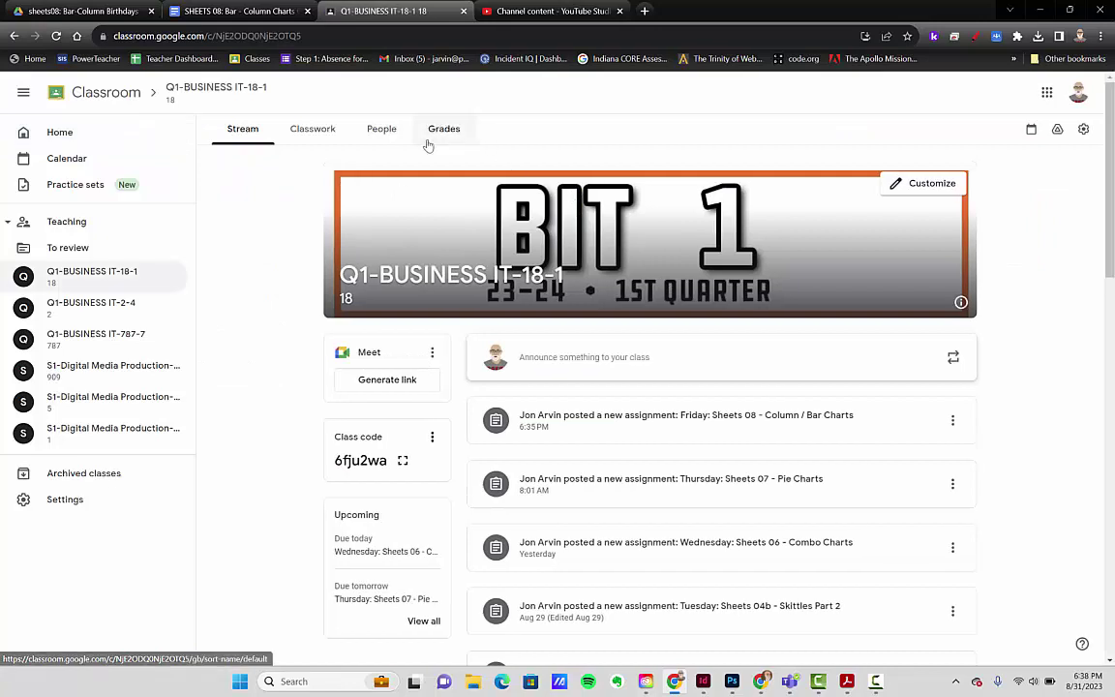
pyautogui.click(321, 133)
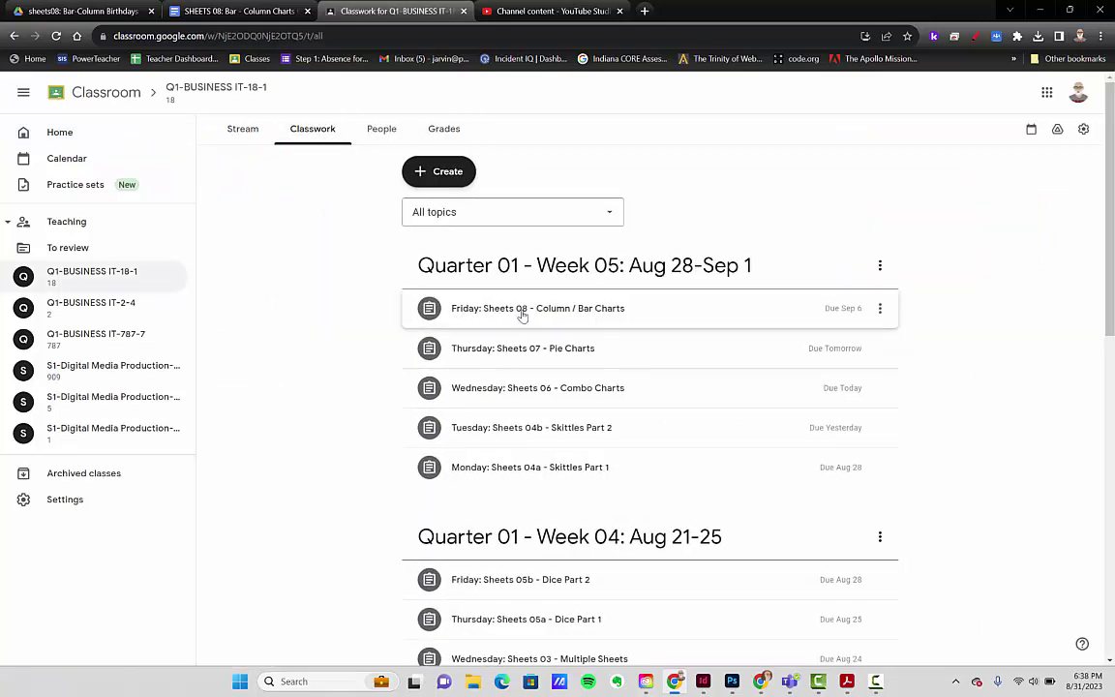
pyautogui.click(521, 310)
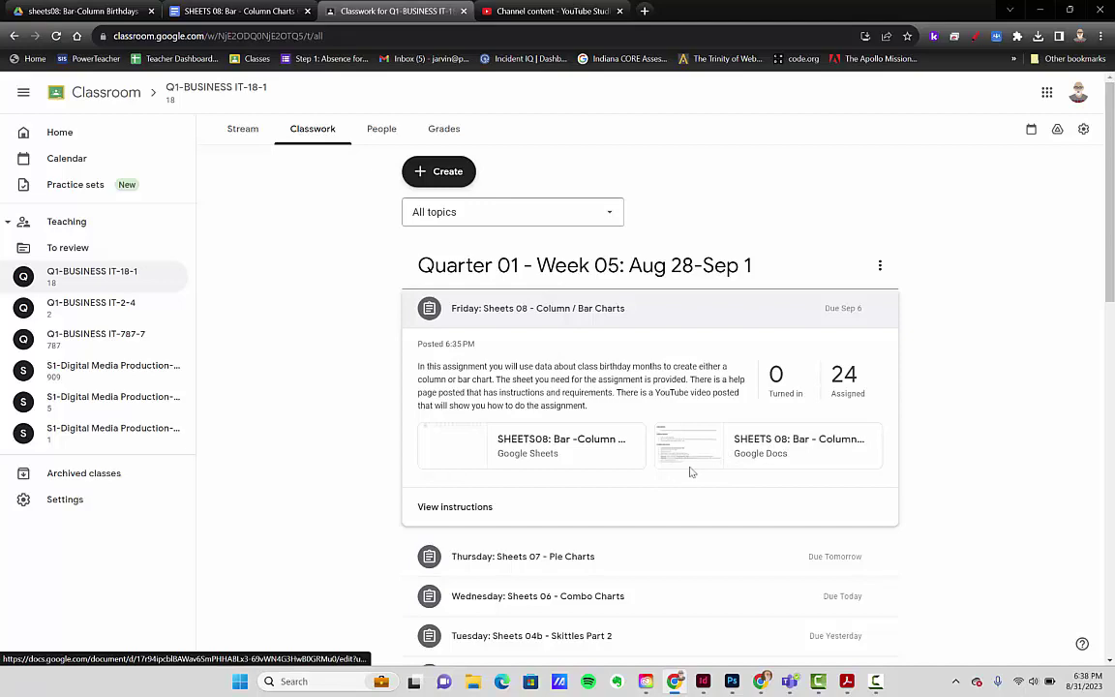
# - Switch to Adobe Acrobat and read the Google Sheets 08 instructions on getting started, creating the chart and the required customizations
pyautogui.click(844, 682)
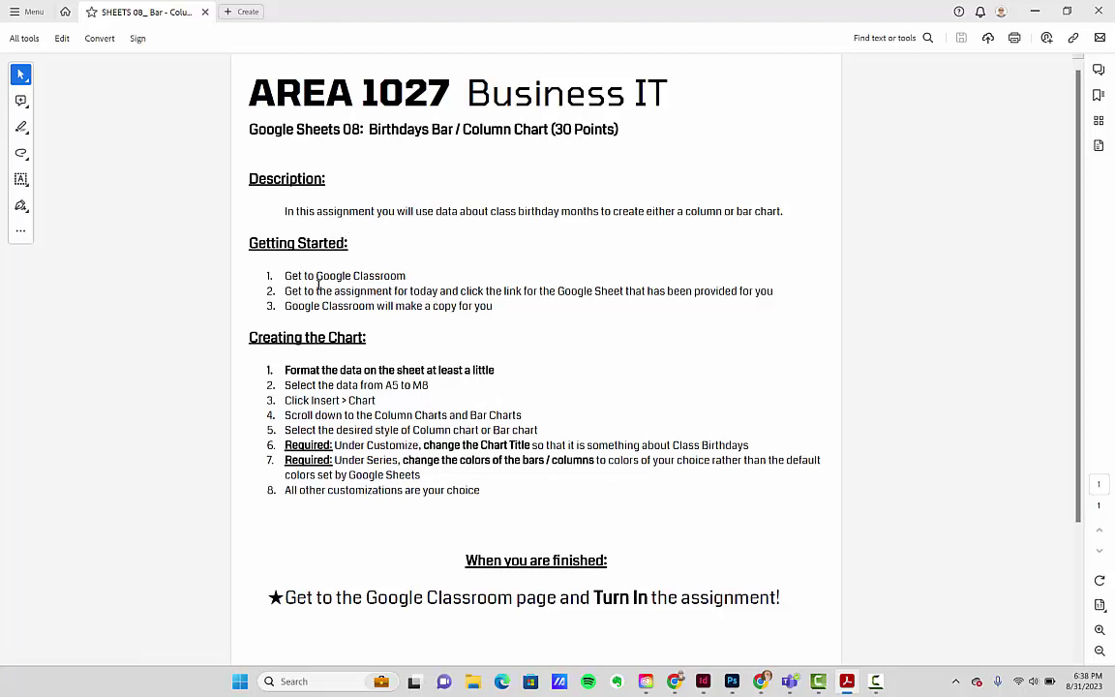
pyautogui.moveTo(317, 281); pyautogui.dragTo(497, 281)
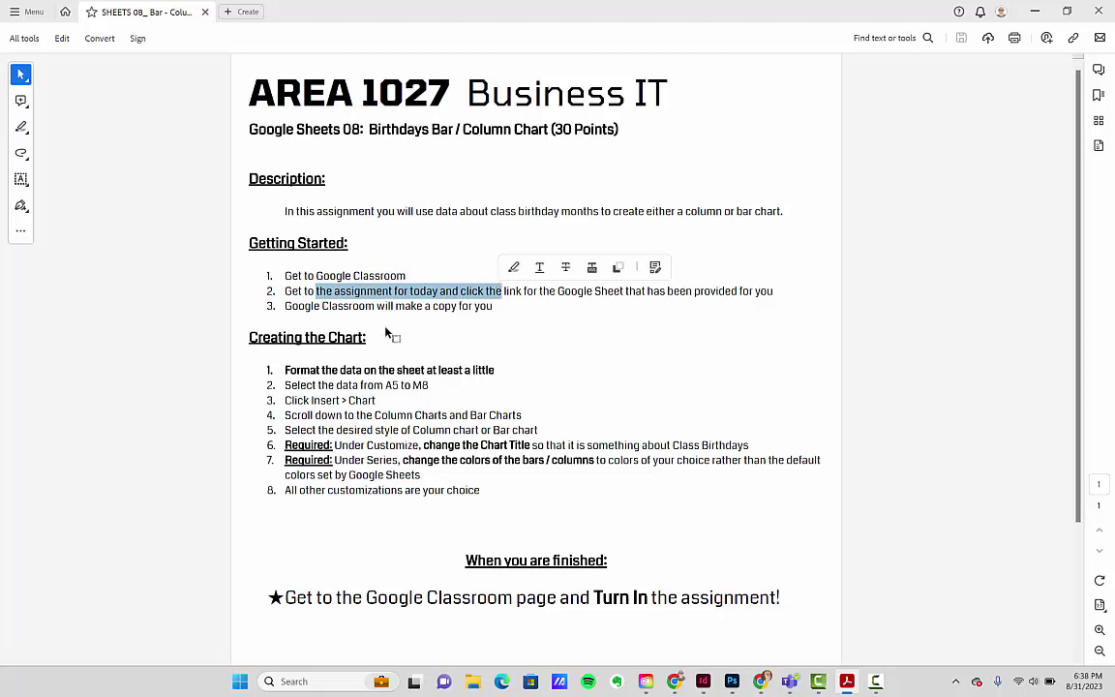
pyautogui.moveTo(378, 308); pyautogui.dragTo(459, 309)
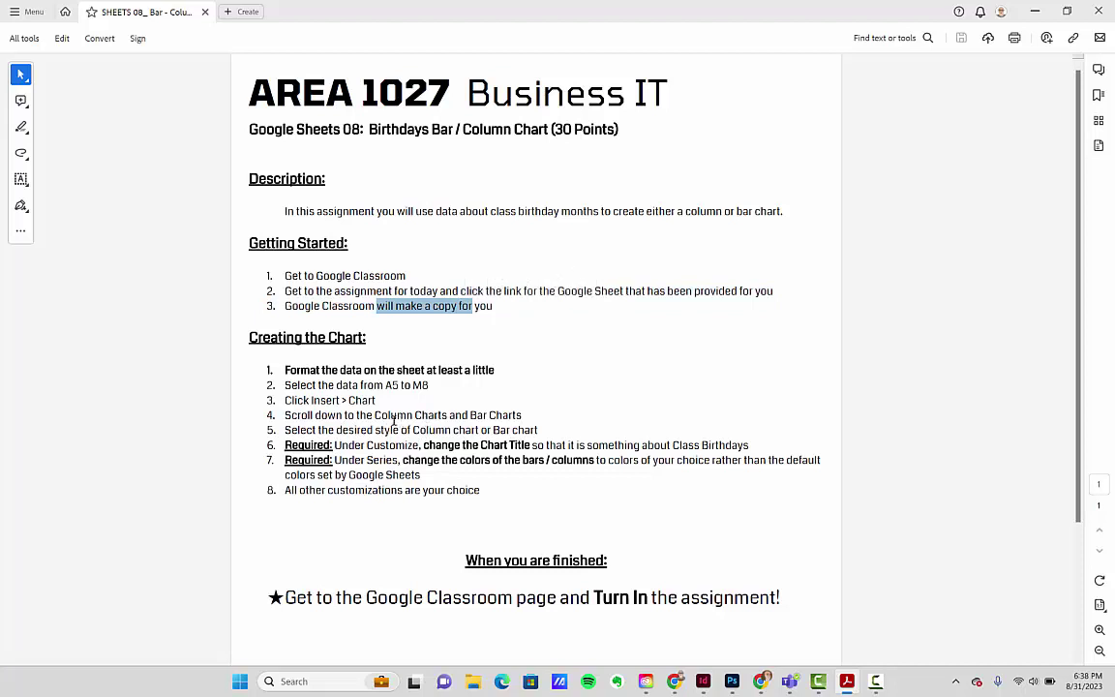
pyautogui.moveTo(287, 371); pyautogui.dragTo(475, 360)
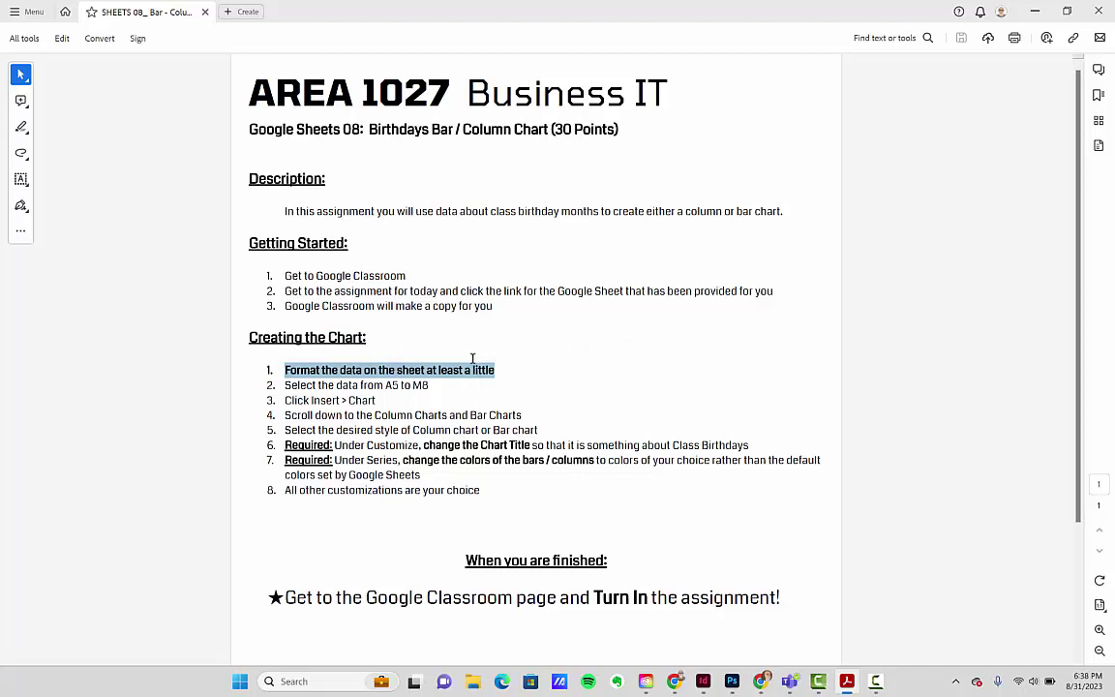
pyautogui.click(385, 408)
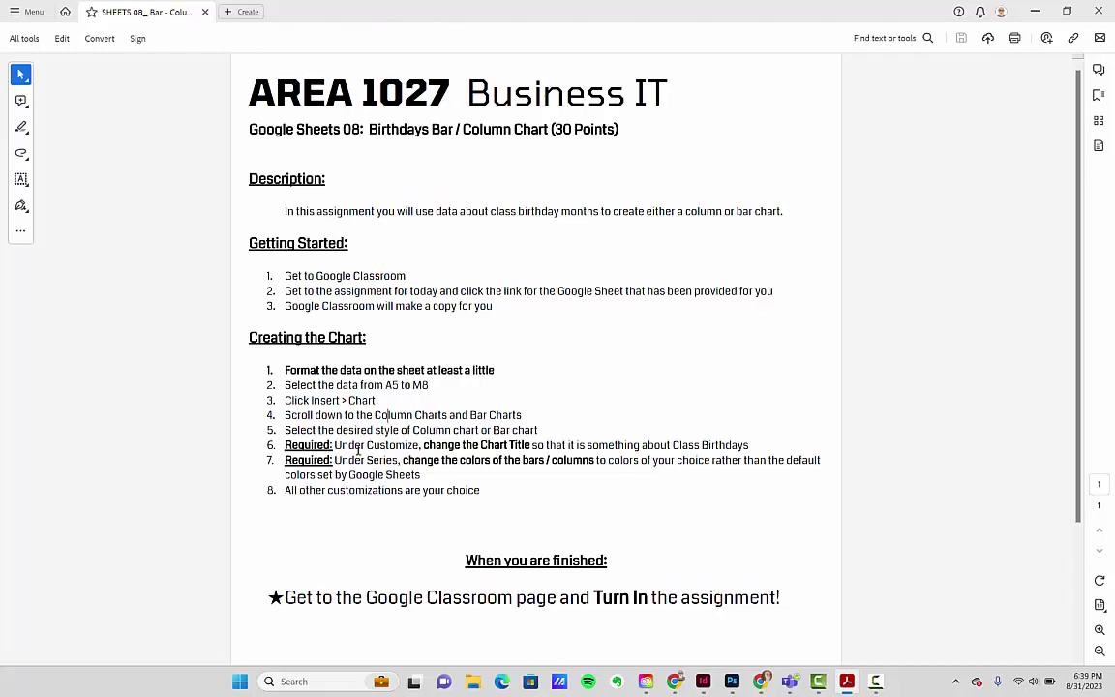
pyautogui.moveTo(297, 446); pyautogui.dragTo(331, 446)
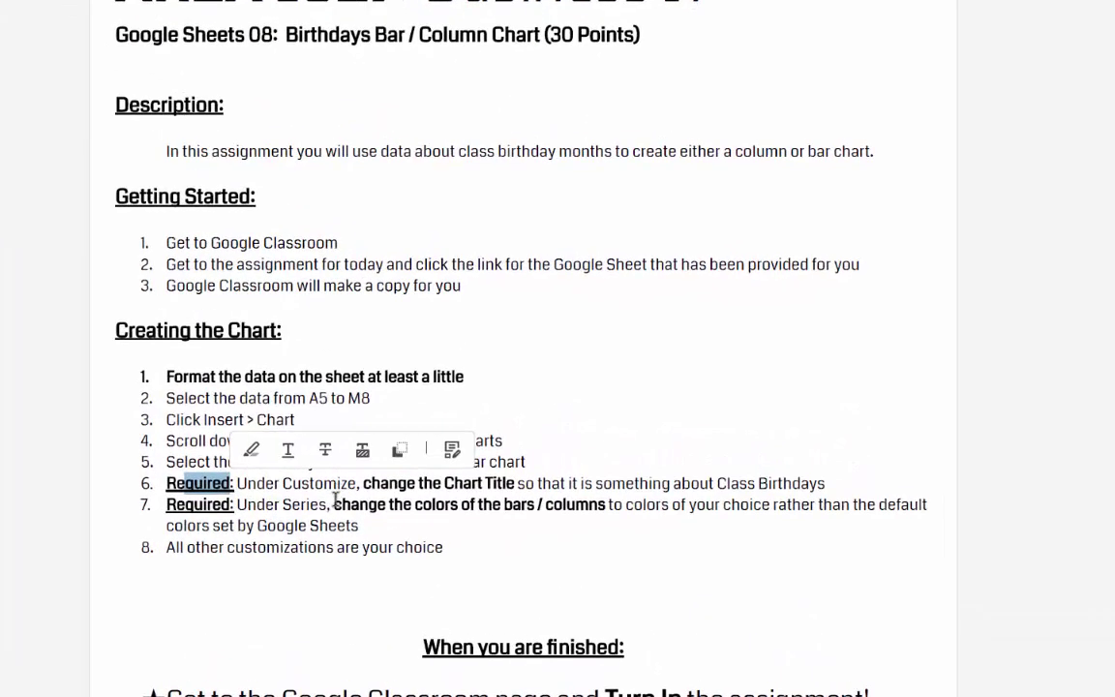
pyautogui.moveTo(364, 483); pyautogui.dragTo(486, 473)
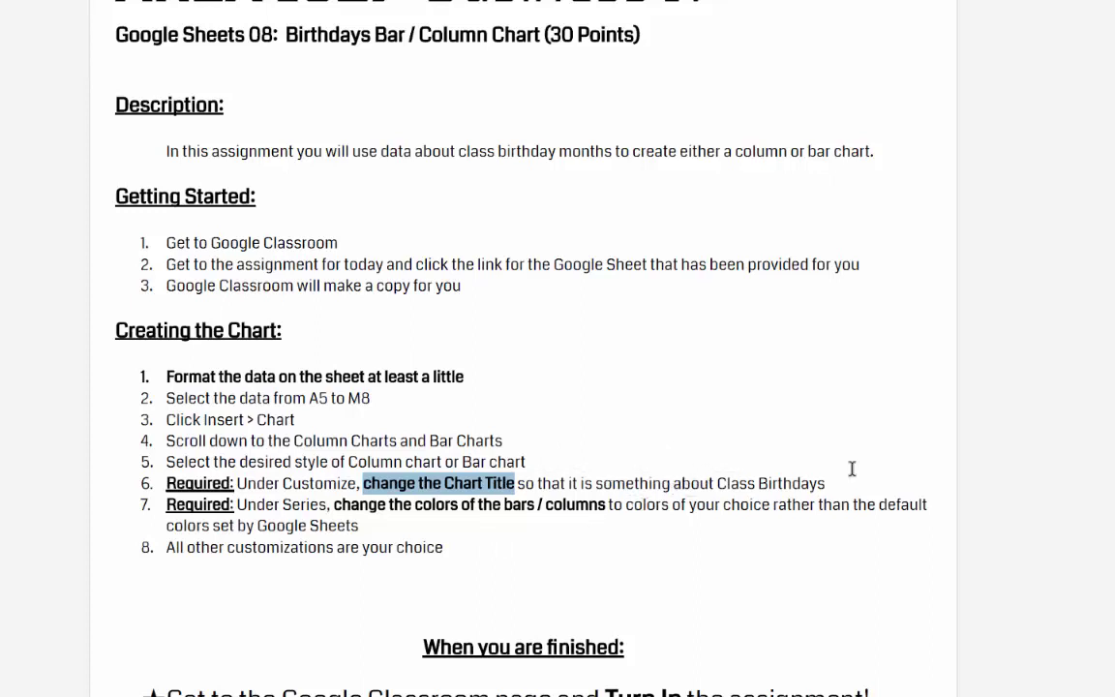
pyautogui.click(720, 483)
pyautogui.moveTo(718, 483); pyautogui.dragTo(824, 484)
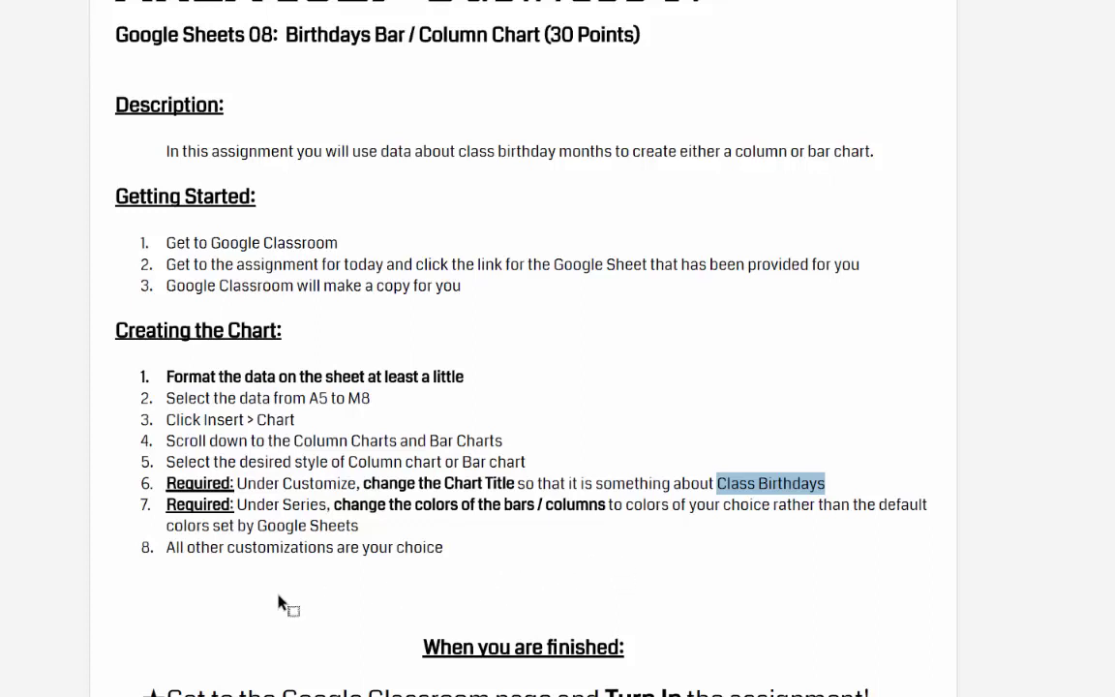
pyautogui.moveTo(178, 503); pyautogui.dragTo(207, 504)
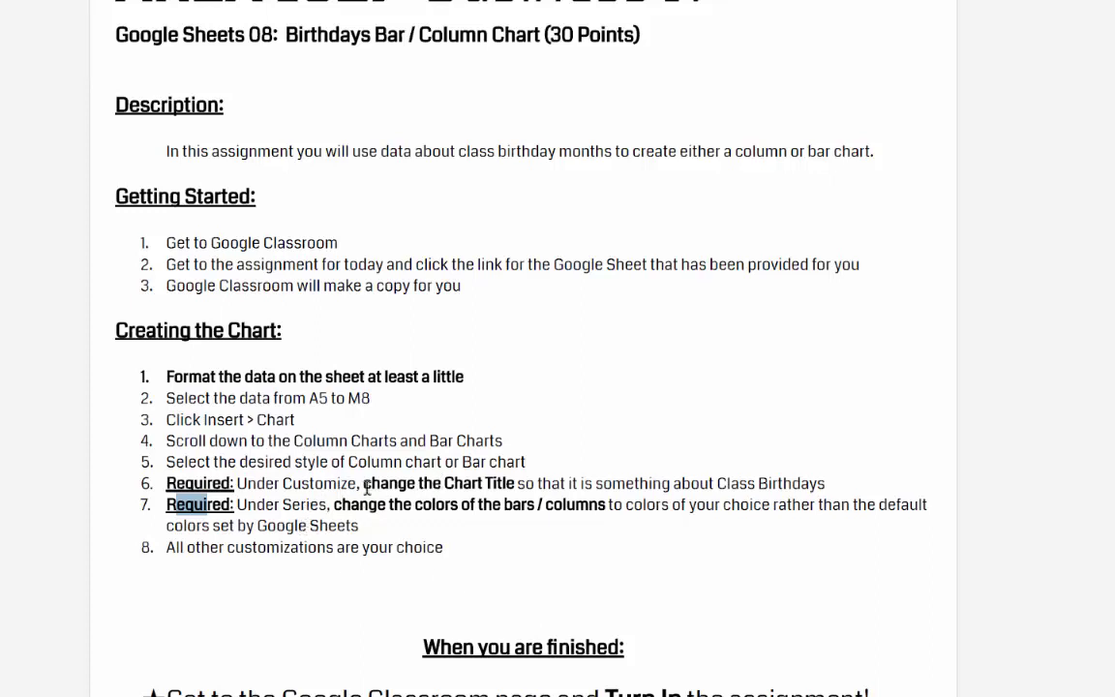
pyautogui.moveTo(442, 482); pyautogui.dragTo(498, 478)
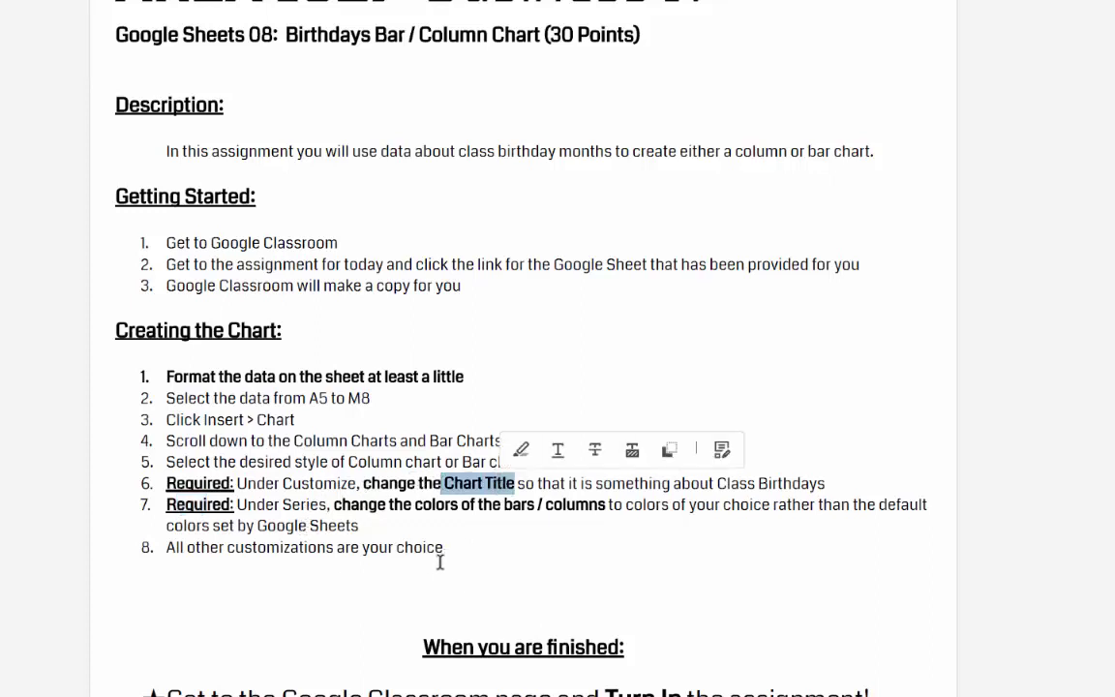
pyautogui.click(394, 511)
pyautogui.moveTo(394, 511); pyautogui.dragTo(558, 504)
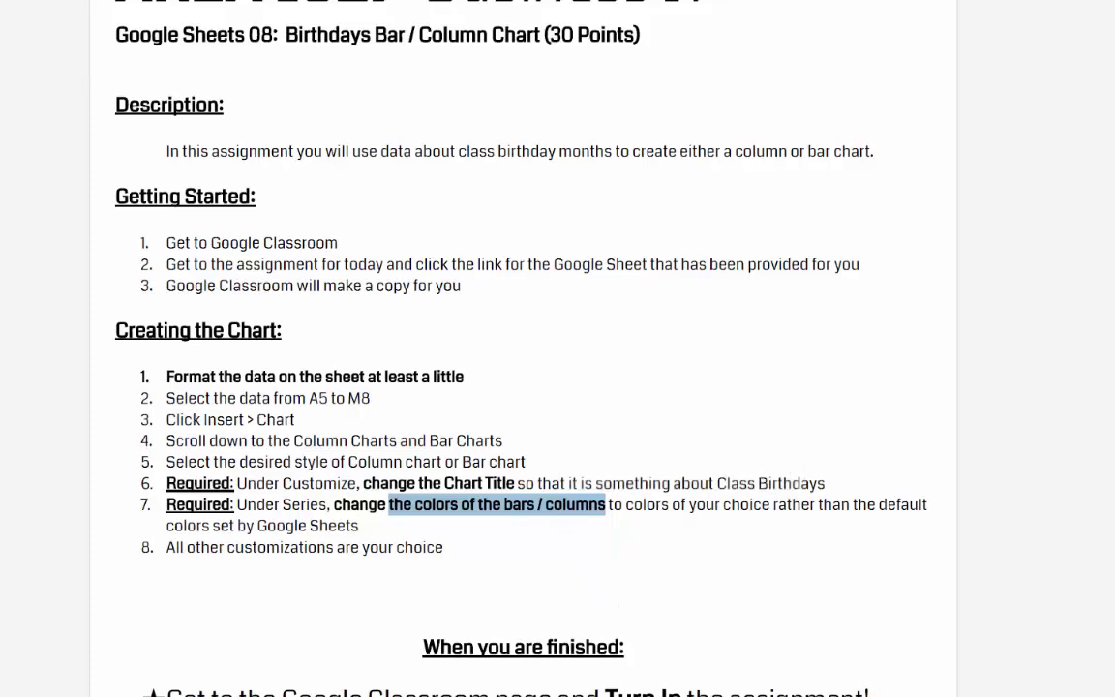
# - Return to Google Classroom, open the assignment's attached spreadsheet and make a copy named "Copy of SHEETS08: Bar -Column Charts"
pyautogui.hotkey('alt', 'Tab')
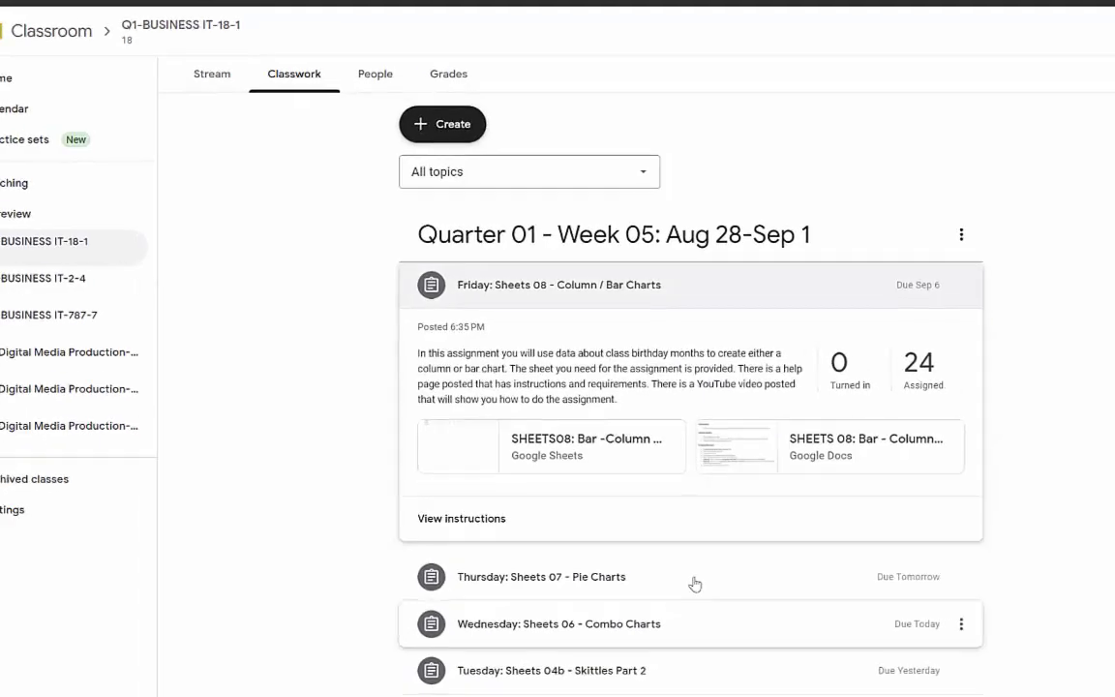
pyautogui.click(502, 452)
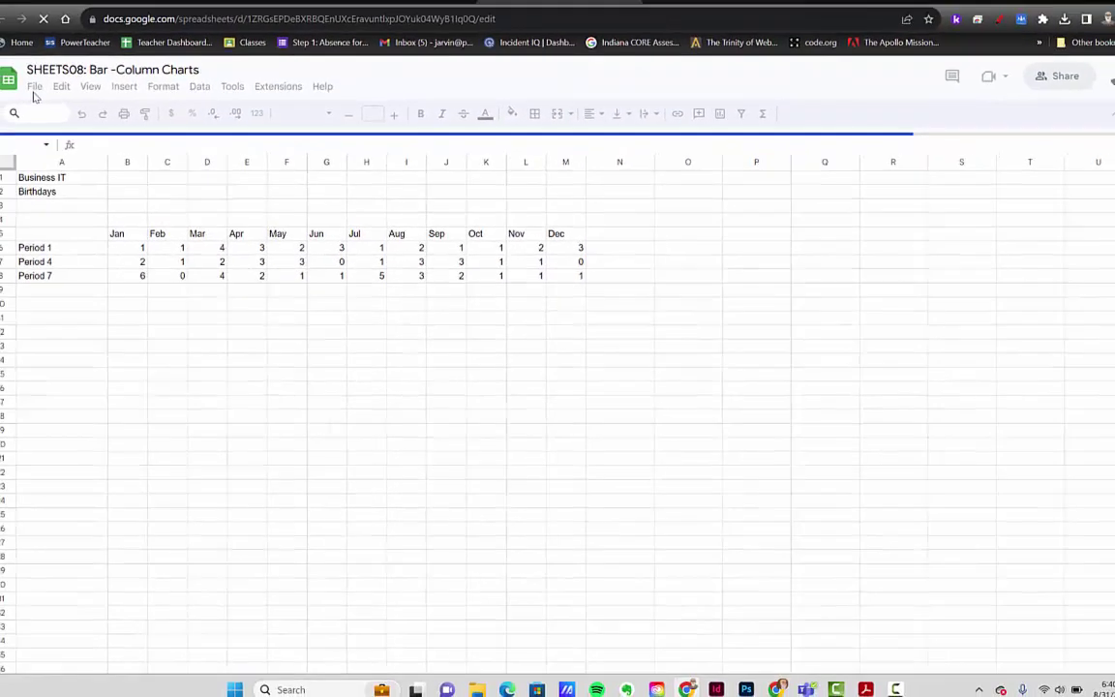
pyautogui.click(47, 100)
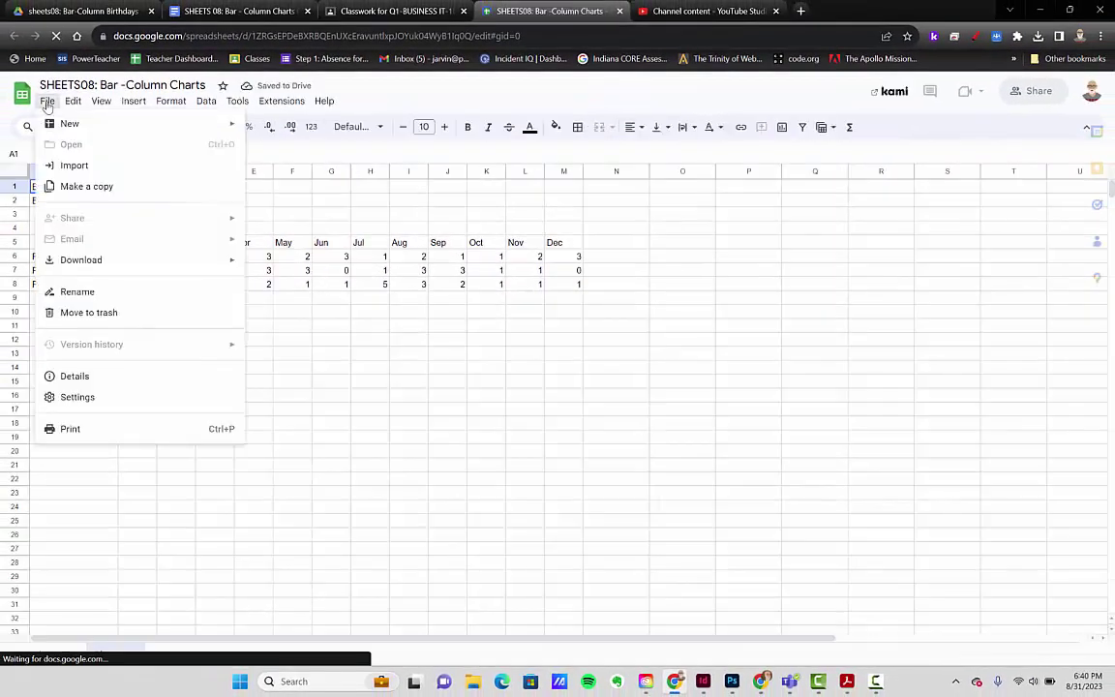
pyautogui.click(77, 187)
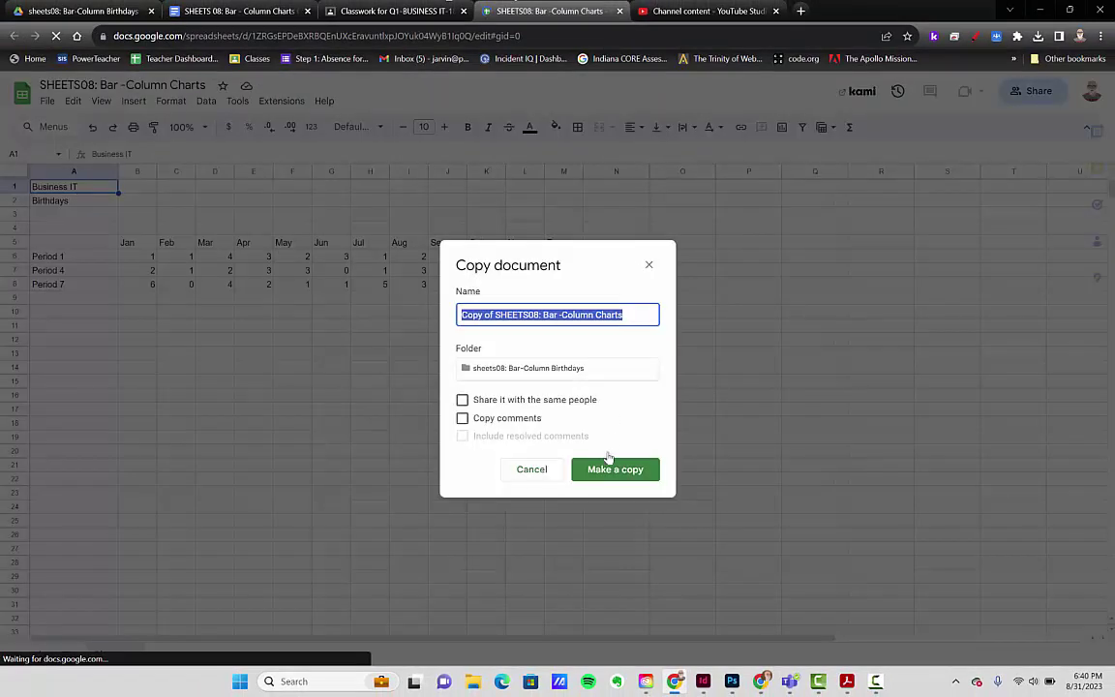
pyautogui.click(605, 467)
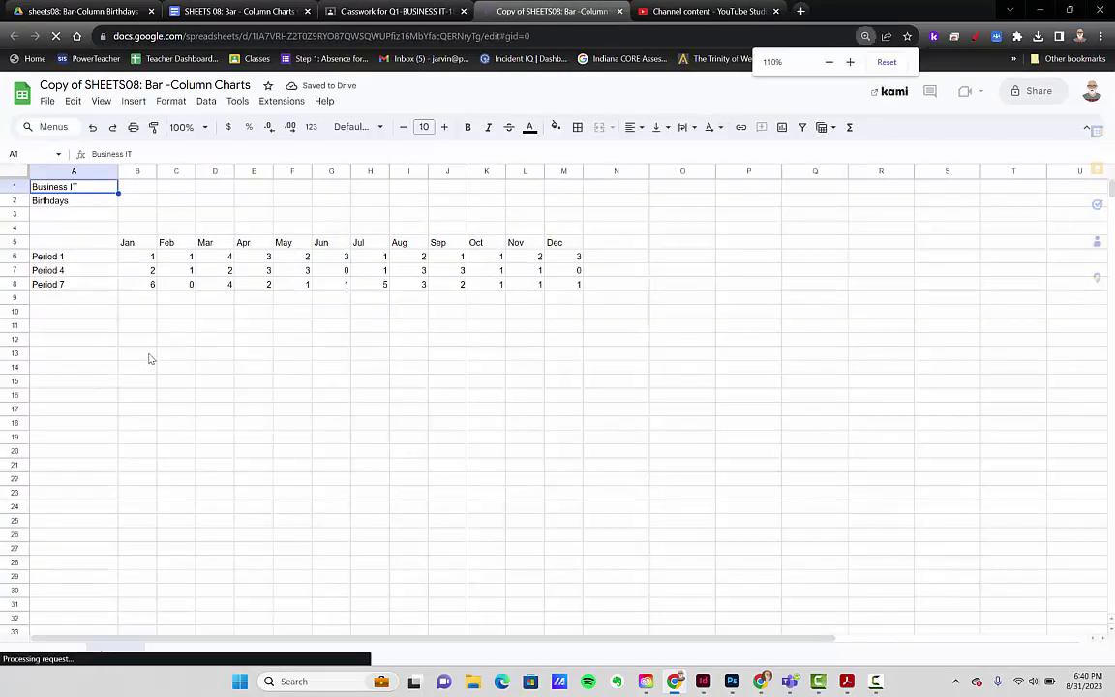
# - Examine the class period rows and the Period 1 birthday counts for January through March
pyautogui.hotkey('ctrl', '+')
pyautogui.hotkey('ctrl', '+')
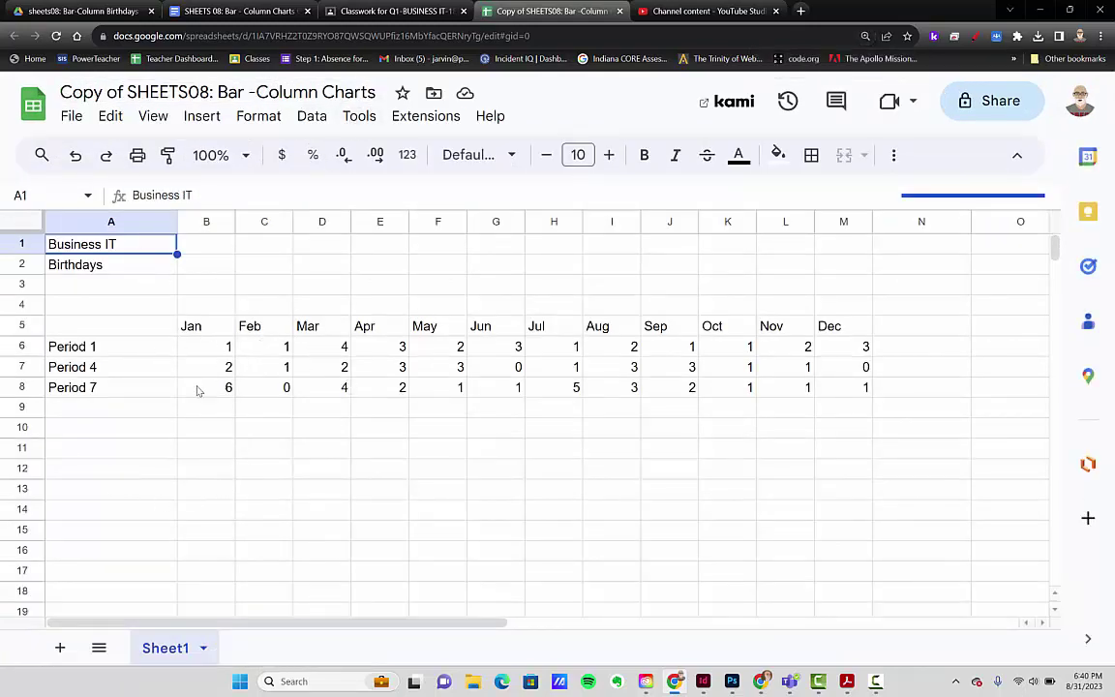
pyautogui.click(111, 350)
pyautogui.click(108, 372)
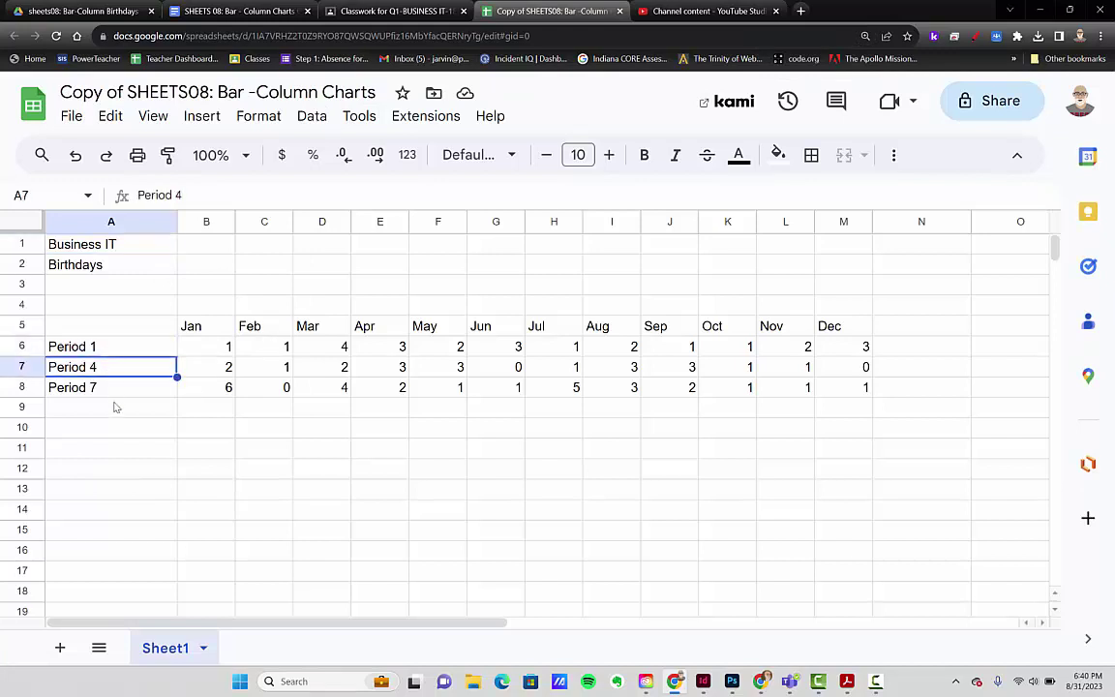
pyautogui.click(112, 392)
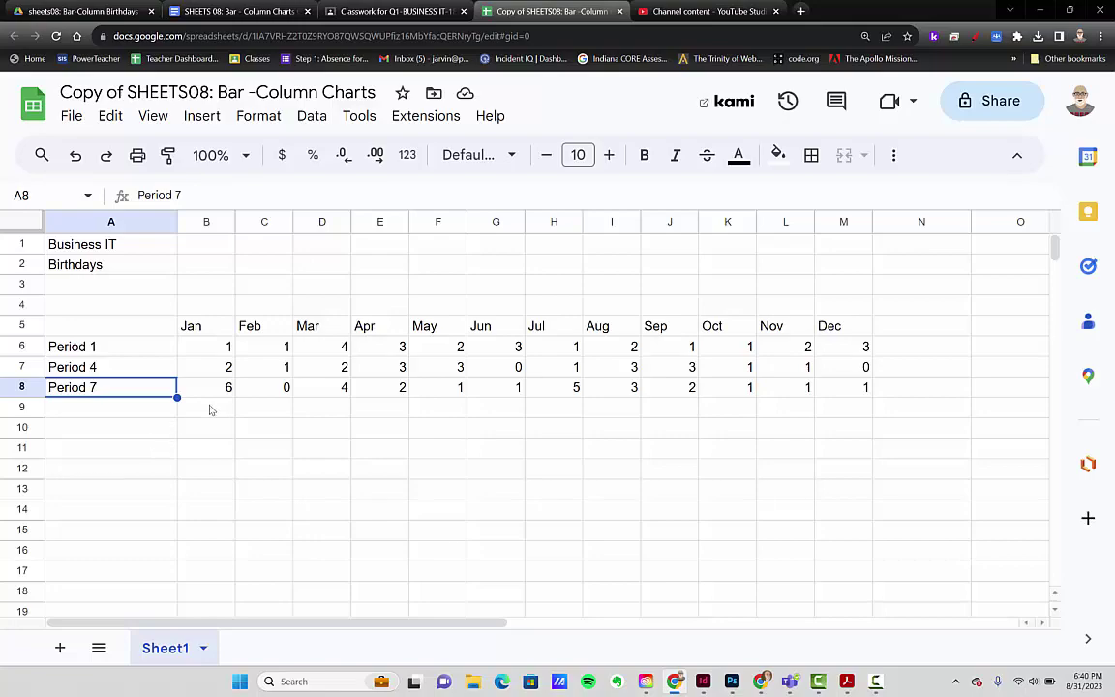
pyautogui.click(209, 350)
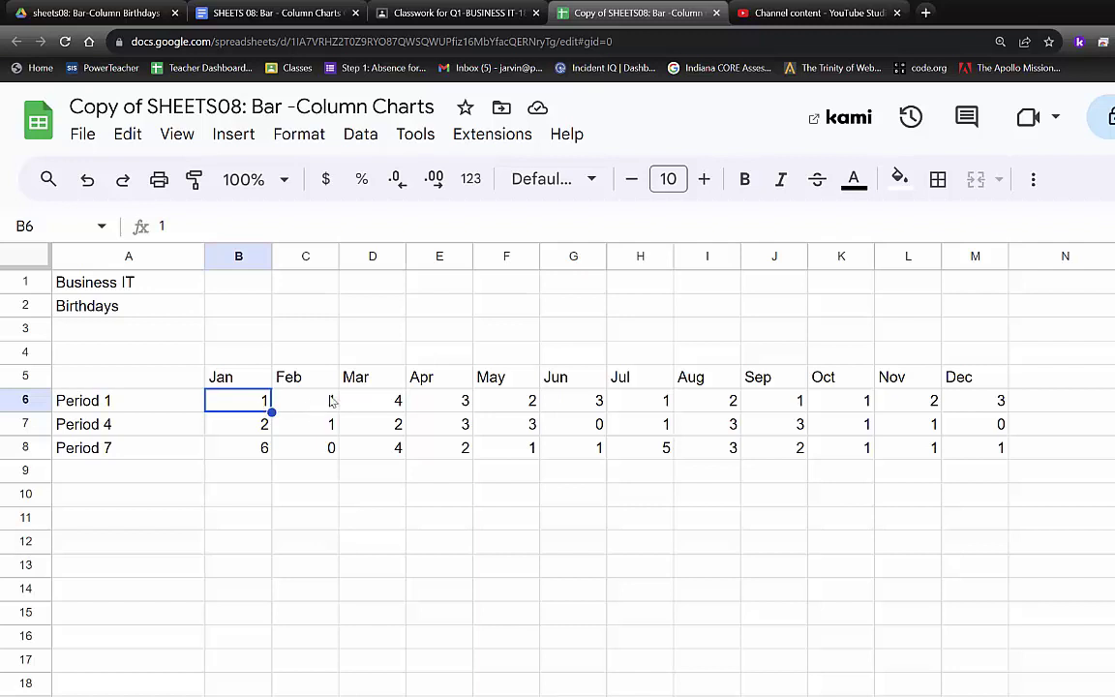
pyautogui.click(301, 402)
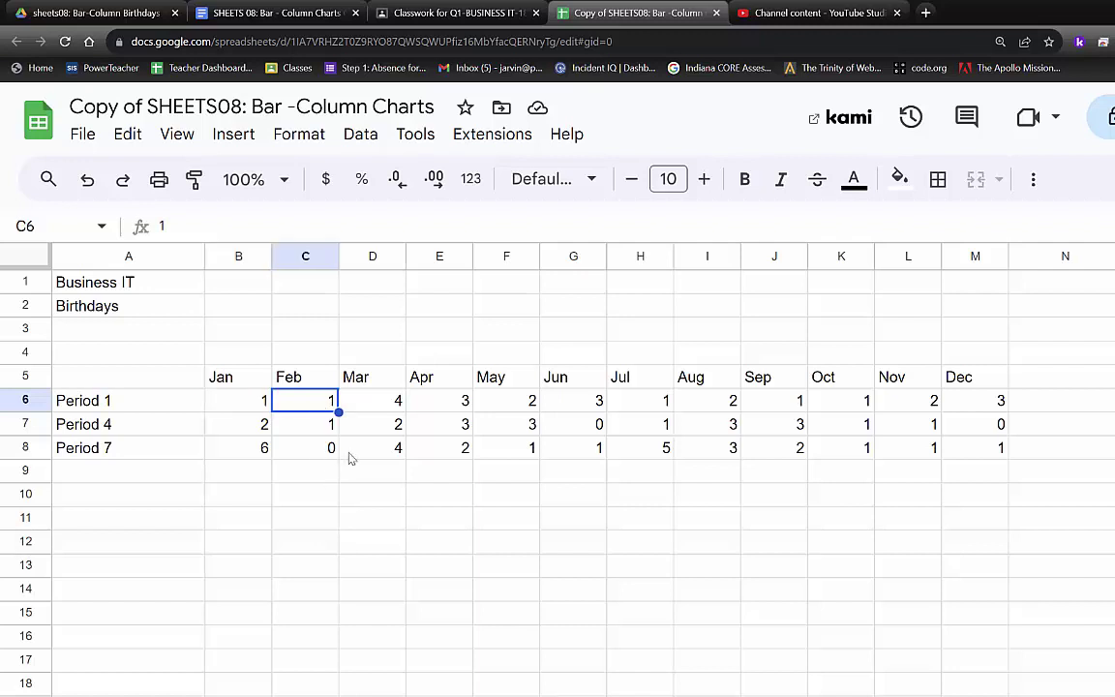
pyautogui.click(381, 403)
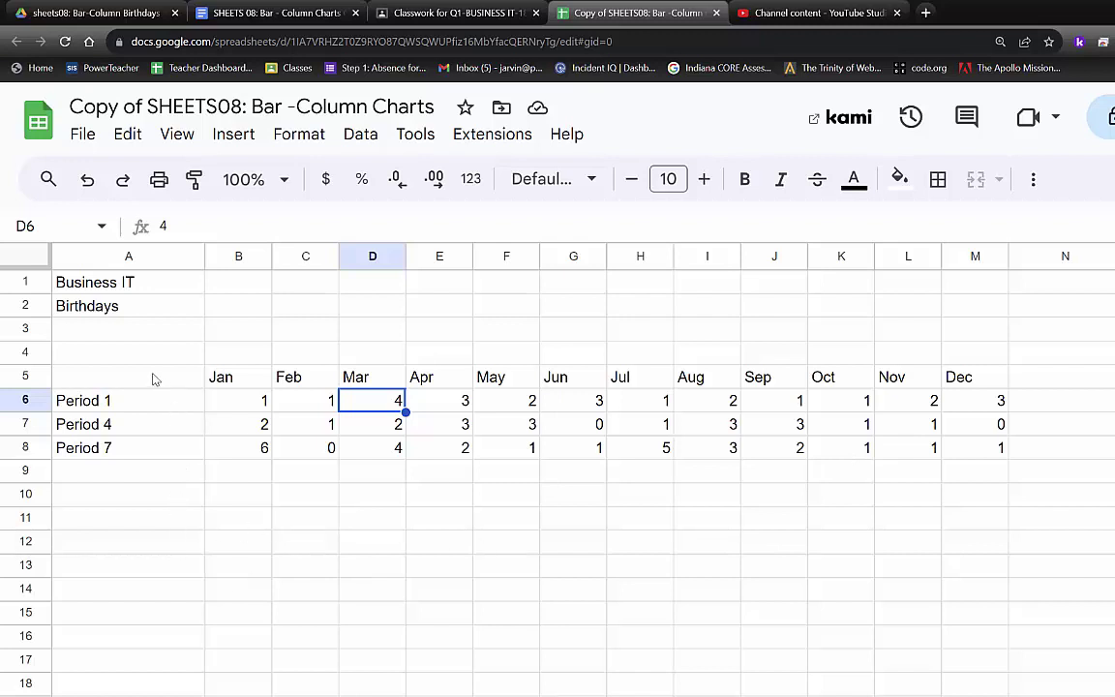
# - Format the birthday data in A5:M8 with the Bebas Neue font at size 13
pyautogui.moveTo(154, 379); pyautogui.dragTo(964, 452)
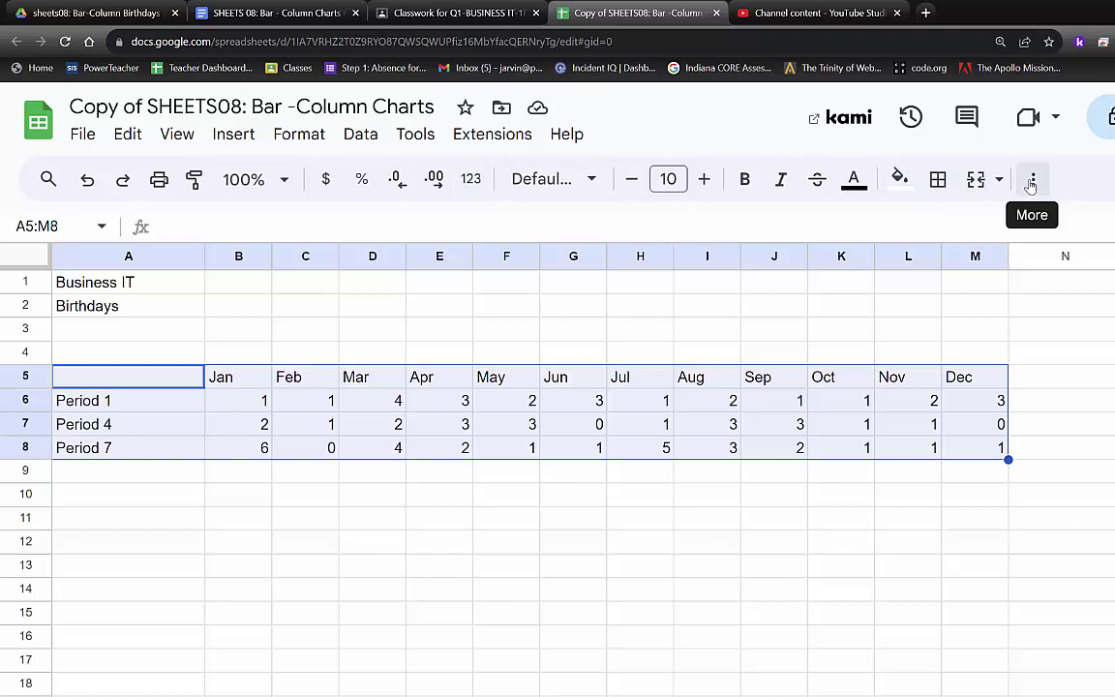
pyautogui.click(549, 182)
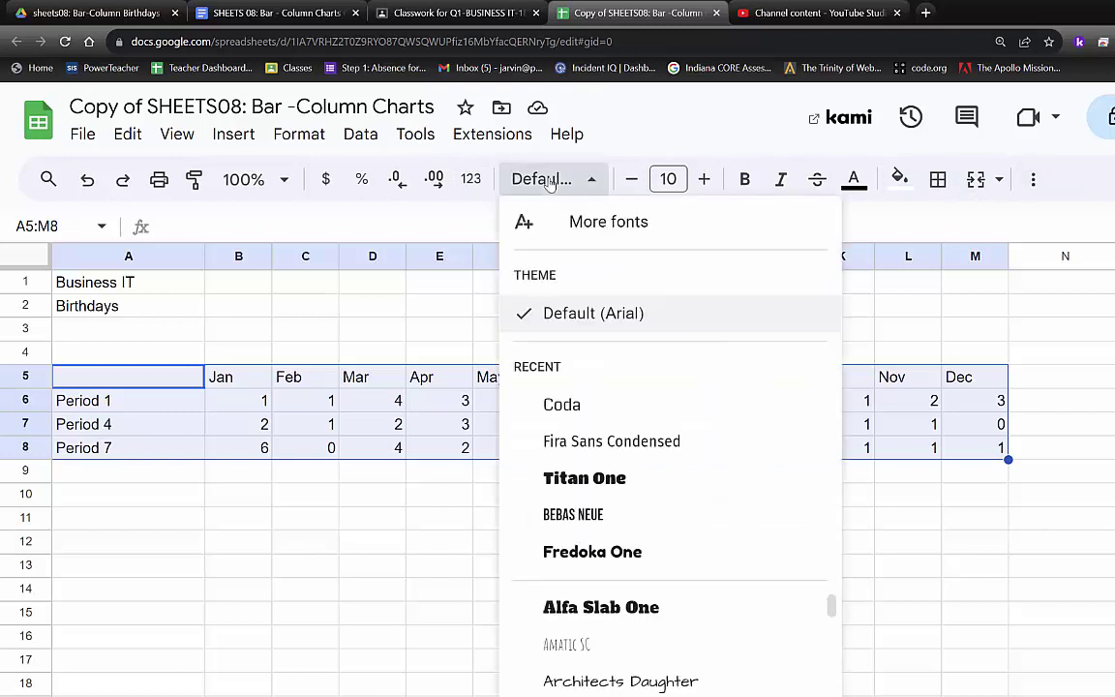
pyautogui.click(552, 516)
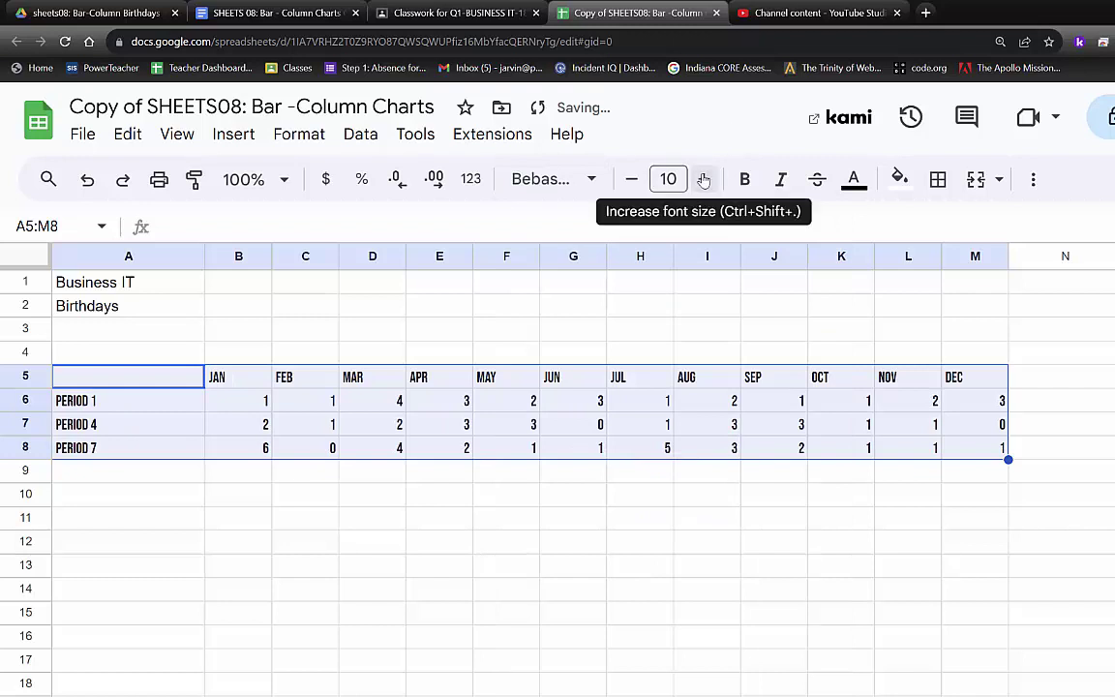
pyautogui.click(703, 179)
pyautogui.click(704, 179)
pyautogui.click(705, 180)
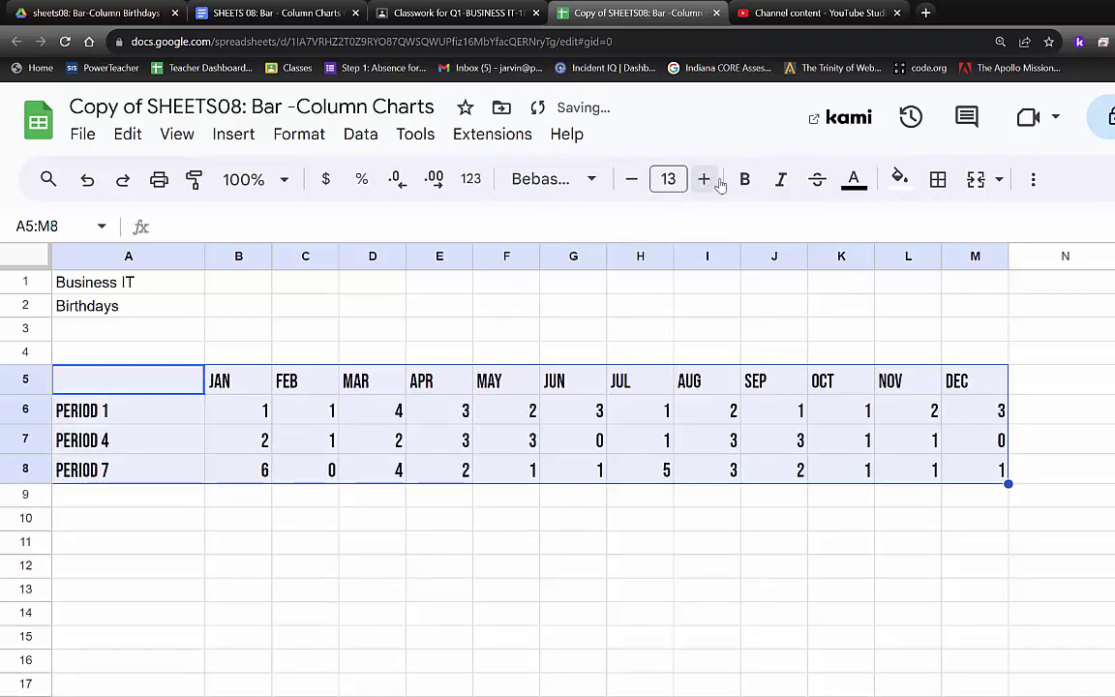
# - Center the contents of A5:M8 horizontally and apply thick black borders to all of its cells
pyautogui.click(1032, 179)
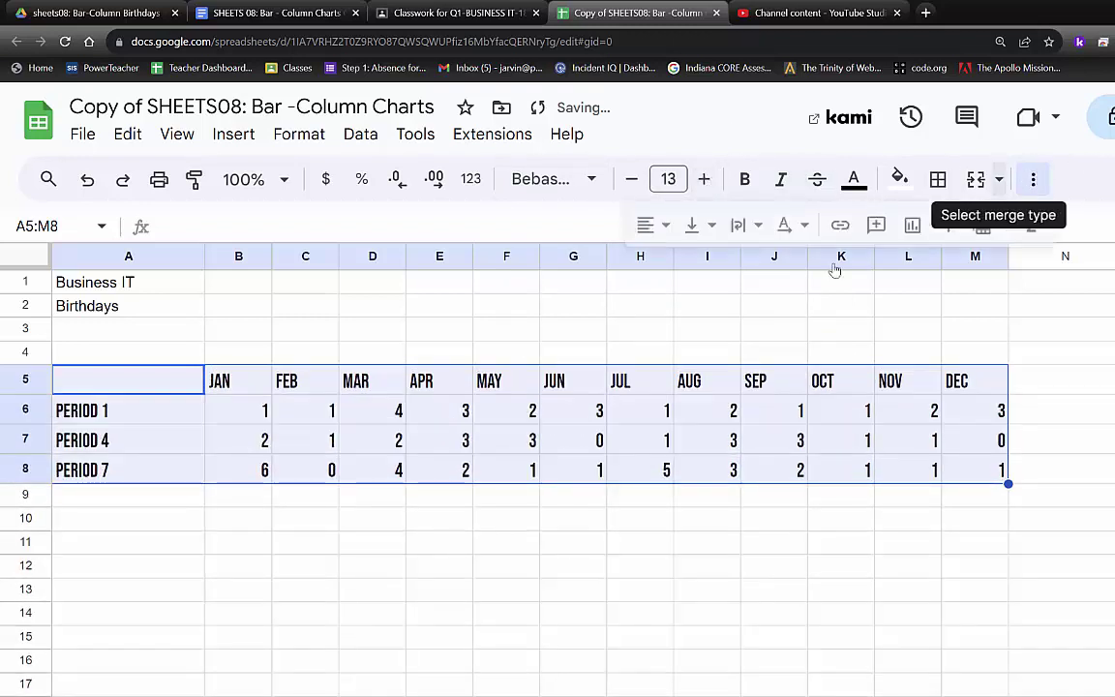
pyautogui.click(650, 224)
pyautogui.click(684, 267)
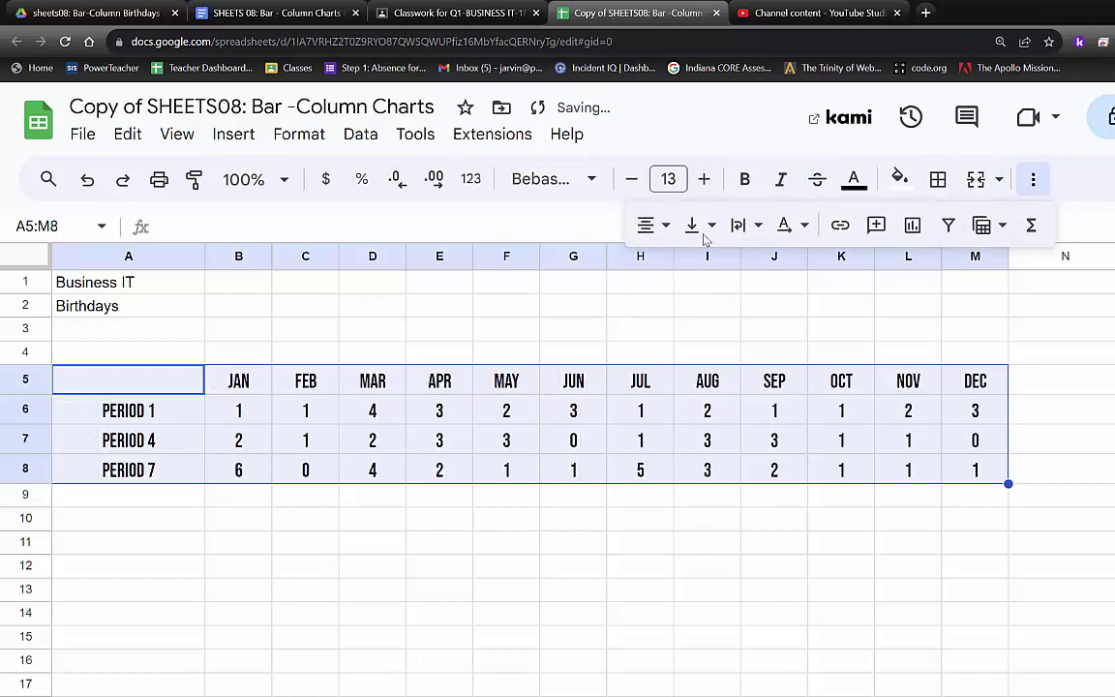
pyautogui.click(938, 181)
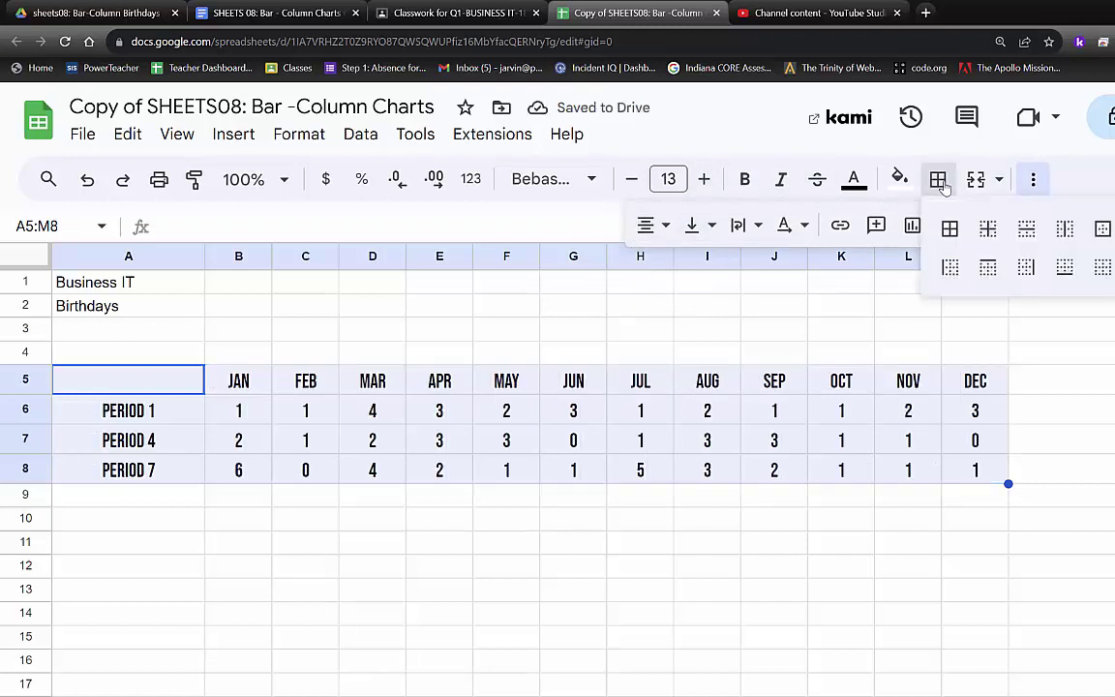
pyautogui.click(949, 228)
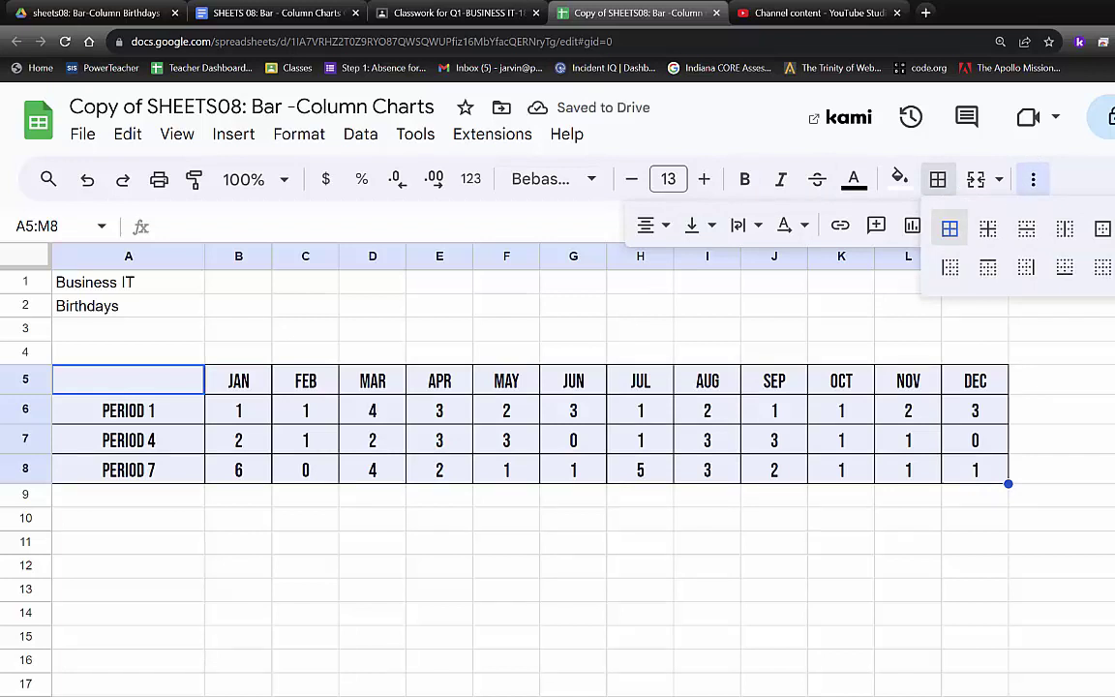
pyautogui.click(1050, 418)
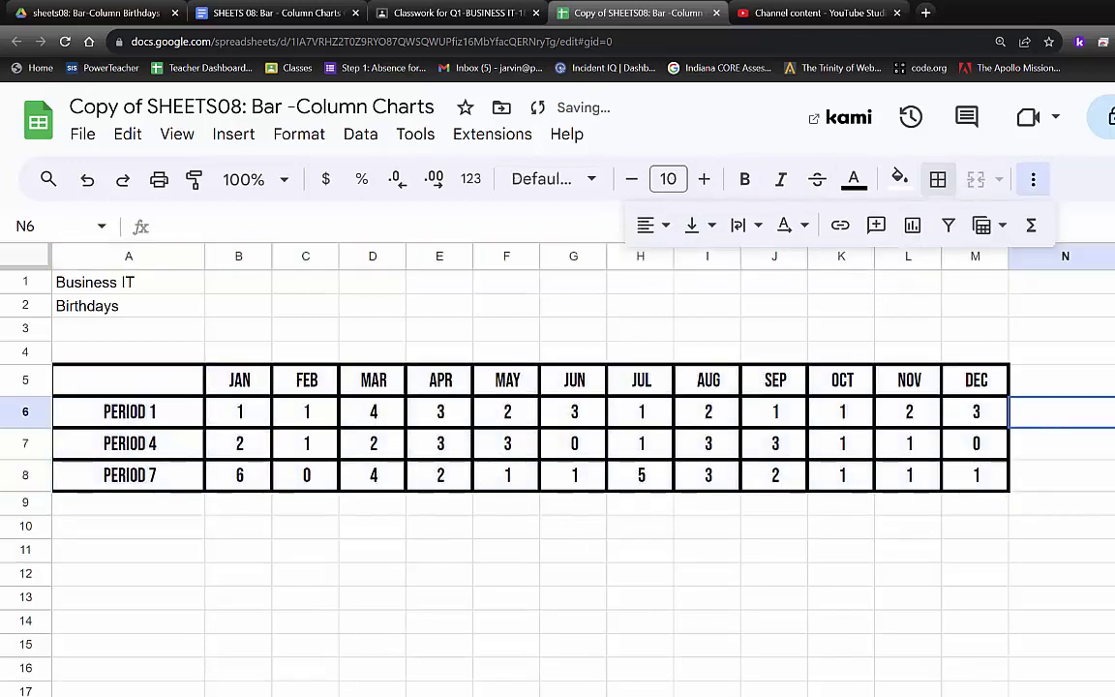
pyautogui.click(301, 597)
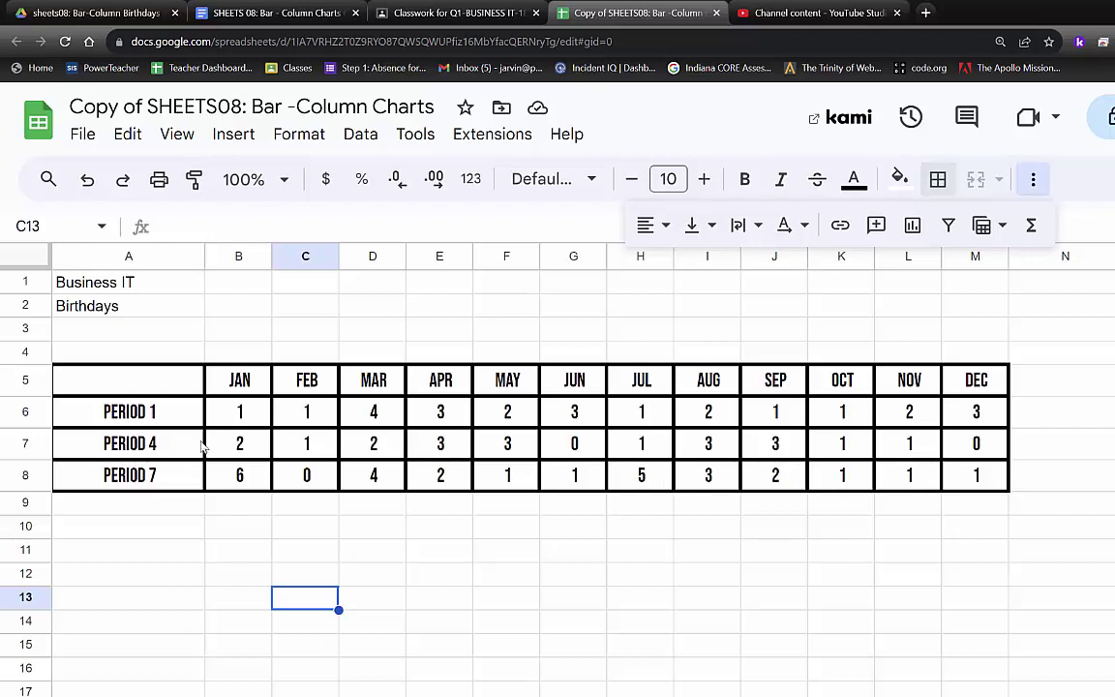
# - Insert a chart based on the birthday data in A5:M8
pyautogui.moveTo(155, 379); pyautogui.dragTo(987, 479)
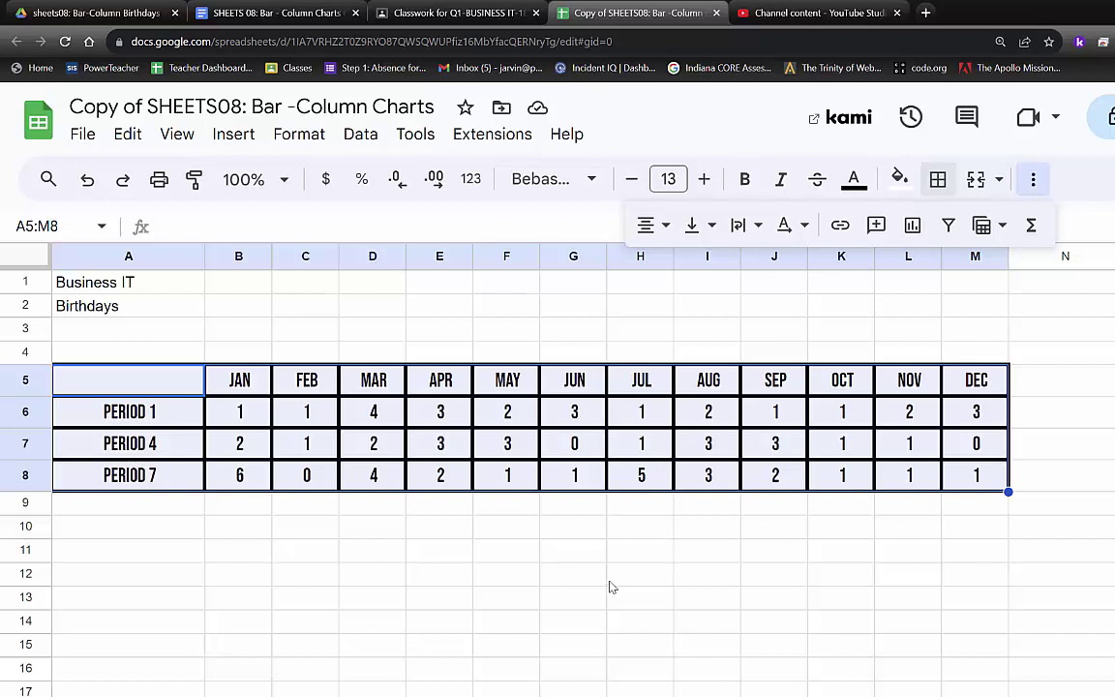
pyautogui.click(508, 552)
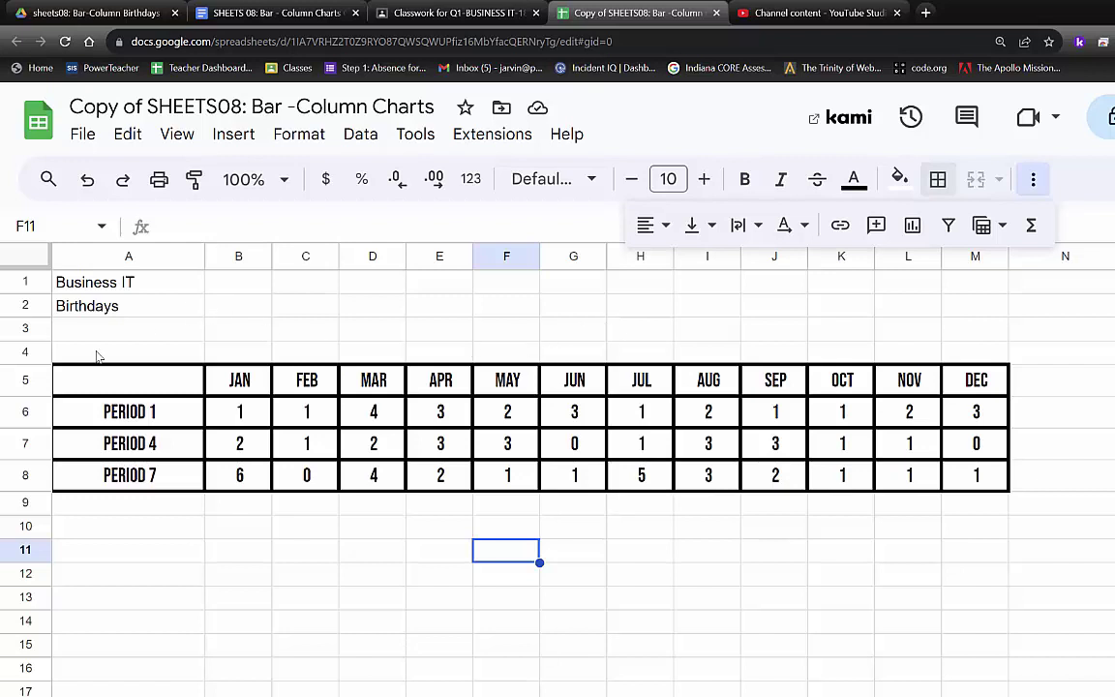
pyautogui.moveTo(164, 378); pyautogui.dragTo(955, 493)
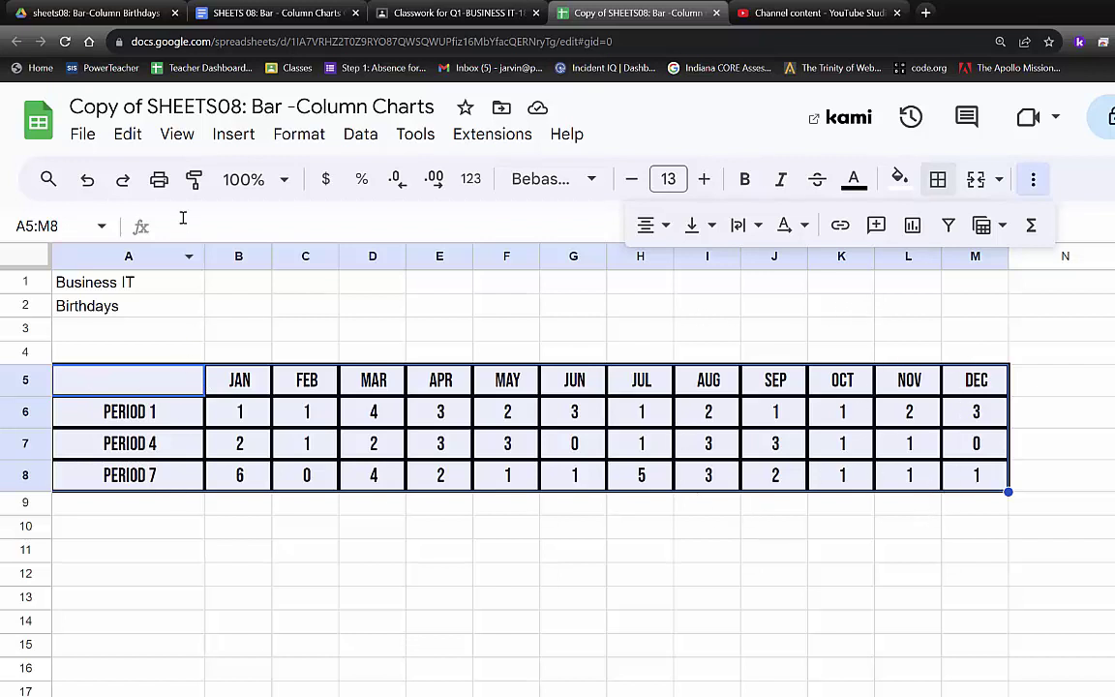
pyautogui.click(234, 138)
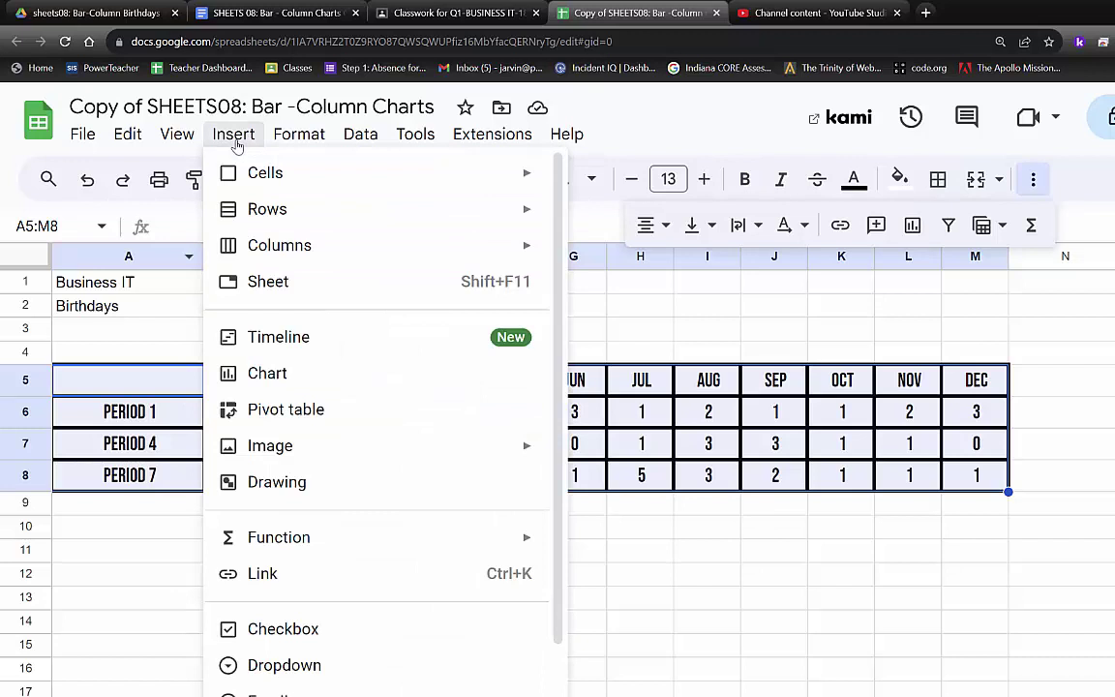
pyautogui.click(279, 373)
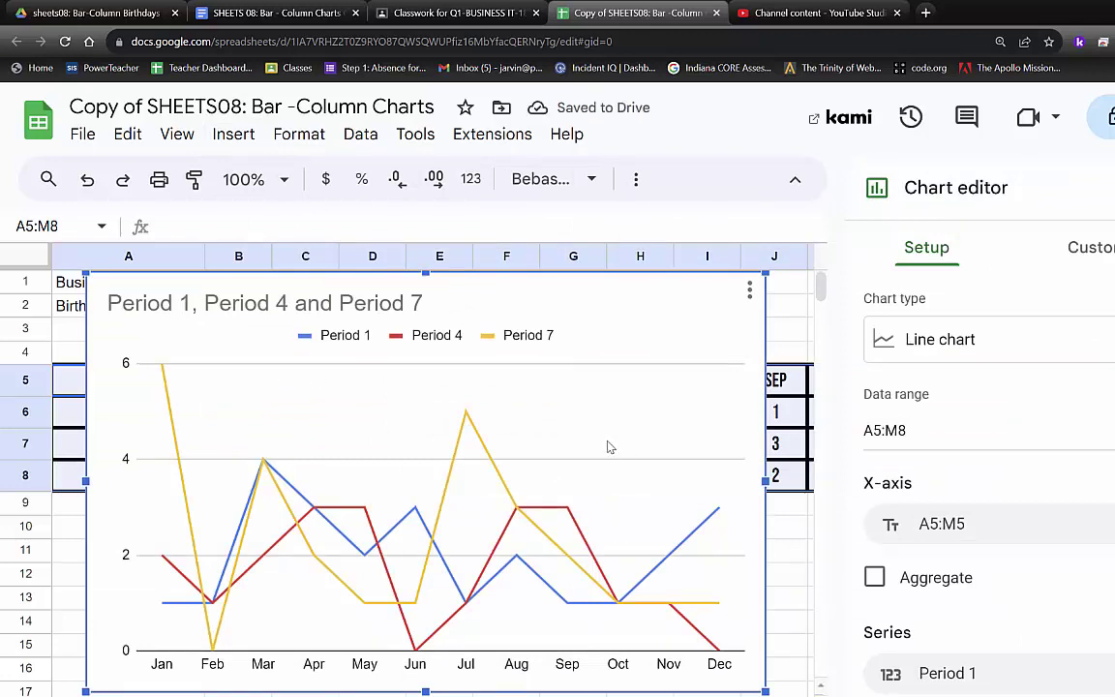
# - Change the chart type from the line chart to a standard, unstacked column chart
pyautogui.click(940, 336)
pyautogui.scroll(-2, 940, 520)
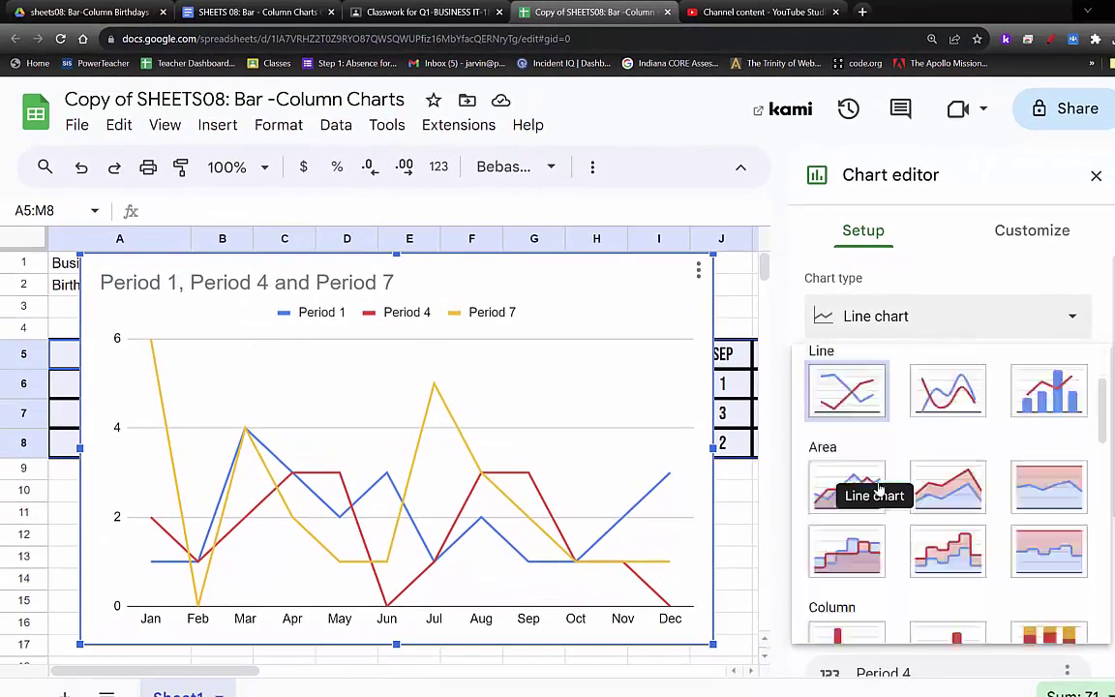
pyautogui.scroll(-3, 878, 488)
pyautogui.scroll(1, 958, 522)
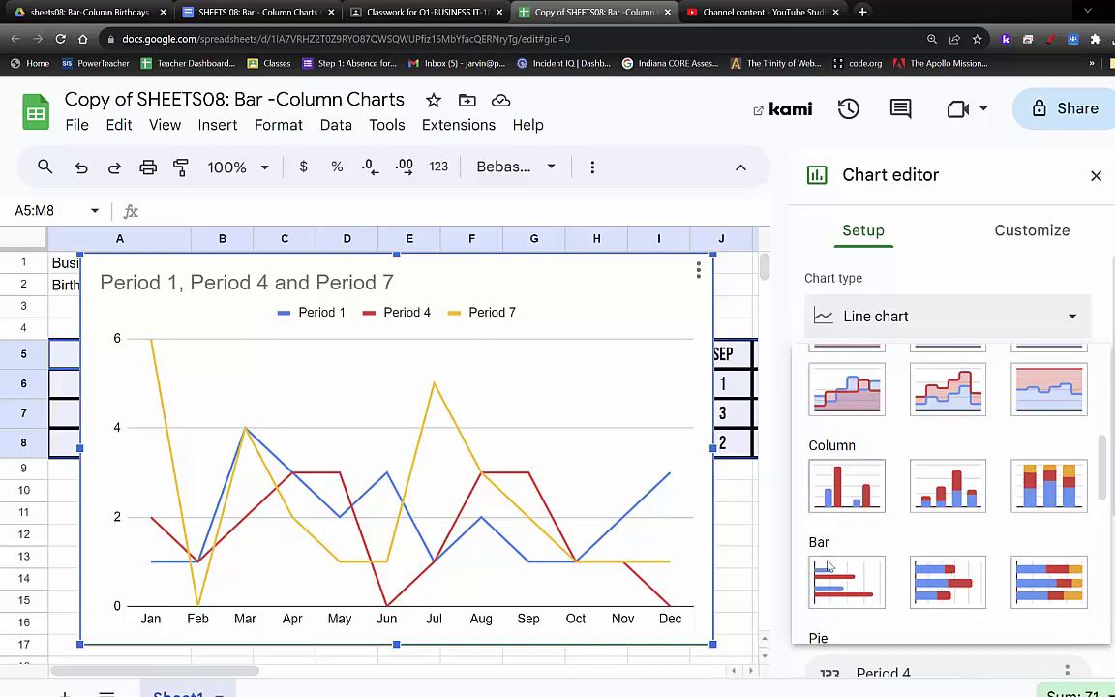
pyautogui.click(847, 486)
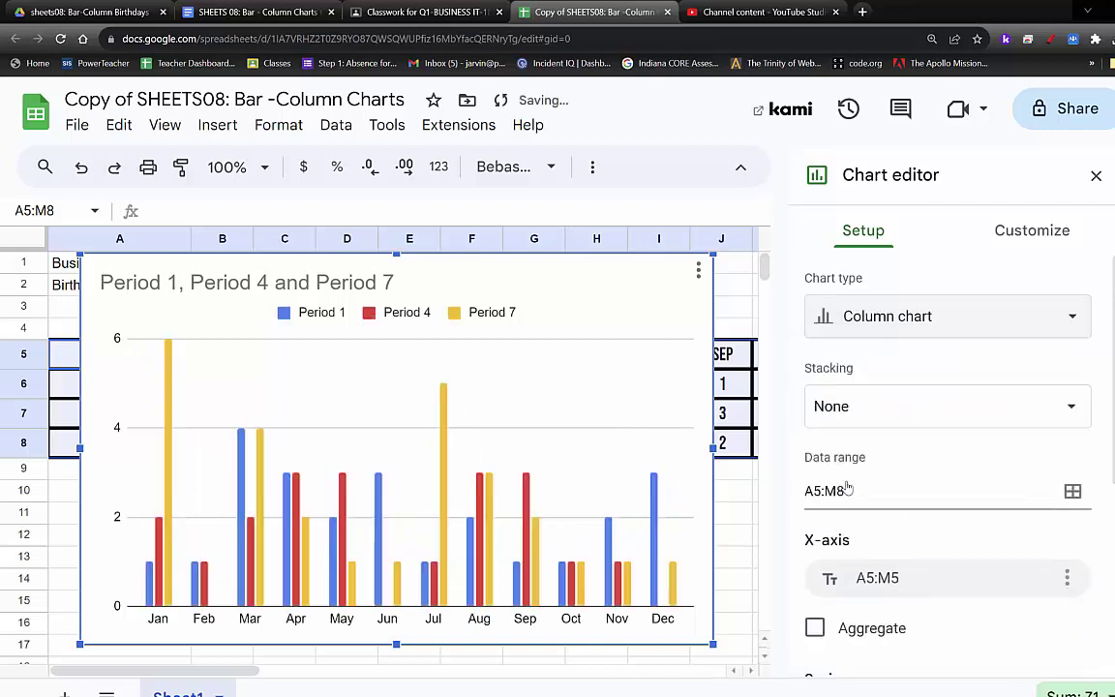
# - Replace the chart's title text with "Class Birthdays"
pyautogui.click(1026, 235)
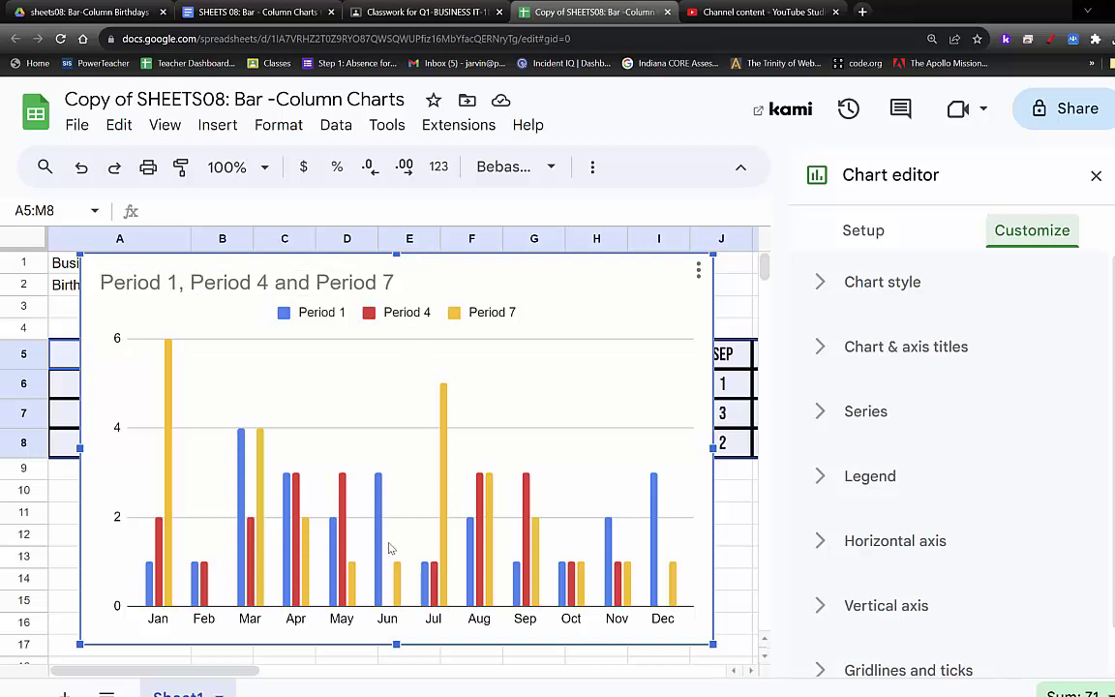
pyautogui.click(956, 353)
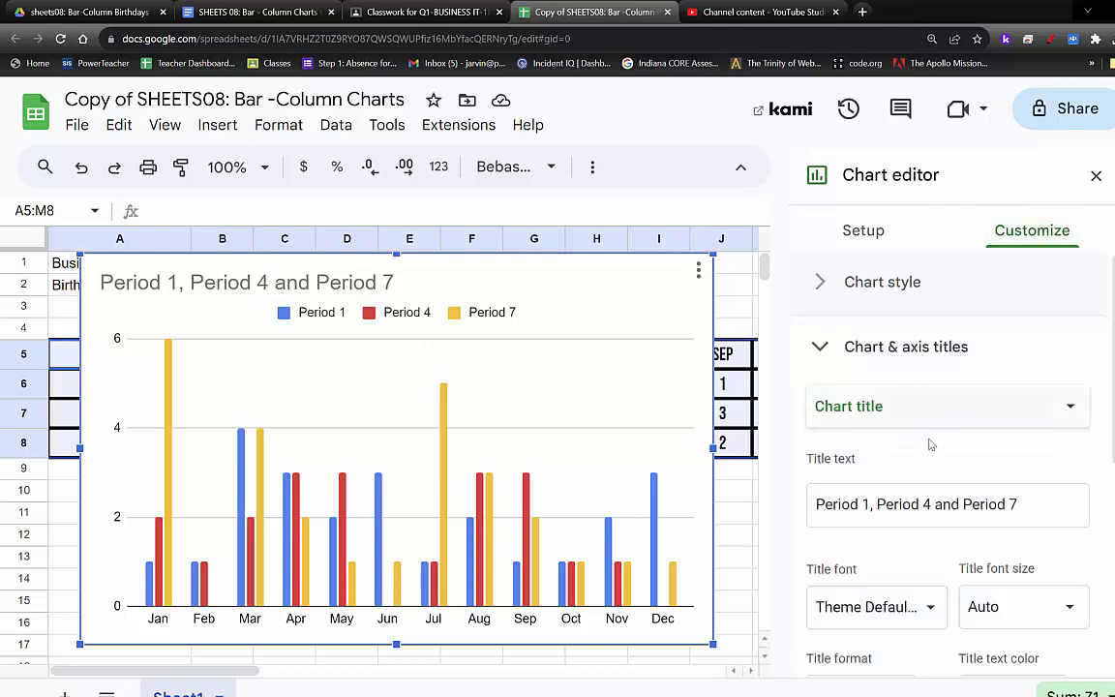
pyautogui.click(1034, 496)
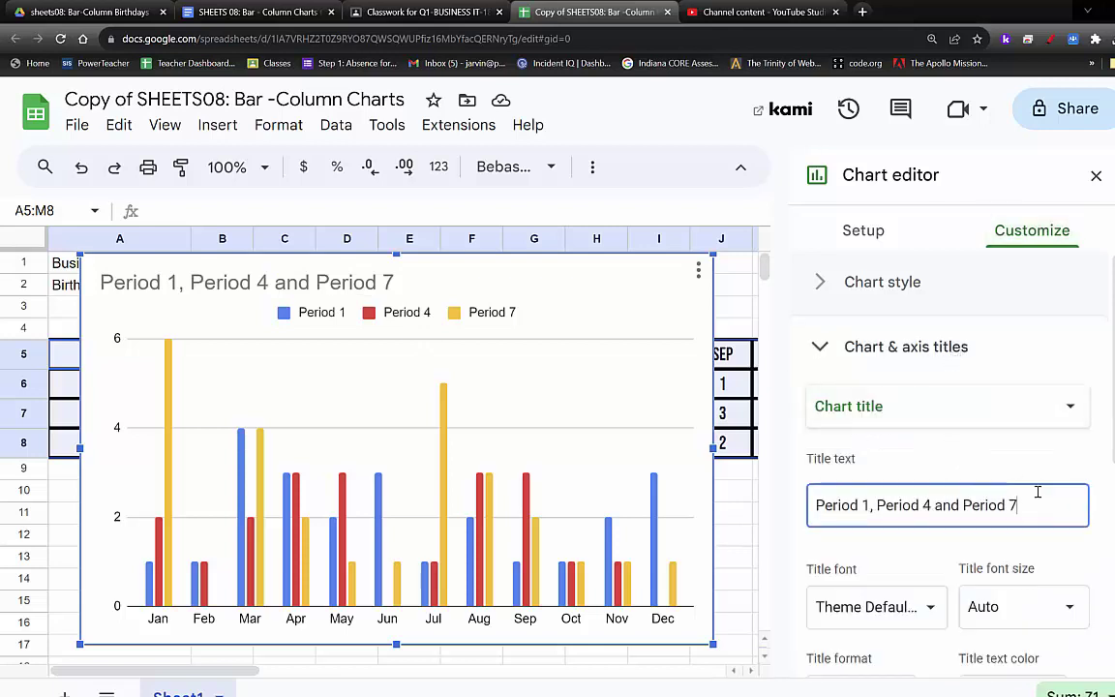
pyautogui.press('BackSpace')
pyautogui.press('BackSpace')
pyautogui.press('BackSpace')
pyautogui.press('BackSpace')
pyautogui.press('BackSpace')
pyautogui.press('BackSpace')
pyautogui.press('BackSpace')
pyautogui.press('BackSpace')
pyautogui.press('BackSpace')
pyautogui.press('BackSpace')
pyautogui.press('BackSpace')
pyautogui.press('BackSpace')
pyautogui.press('BackSpace')
pyautogui.press('BackSpace')
pyautogui.press('BackSpace')
pyautogui.press('BackSpace')
pyautogui.press('BackSpace')
pyautogui.press('BackSpace')
pyautogui.press('BackSpace')
pyautogui.press('BackSpace')
pyautogui.press('BackSpace')
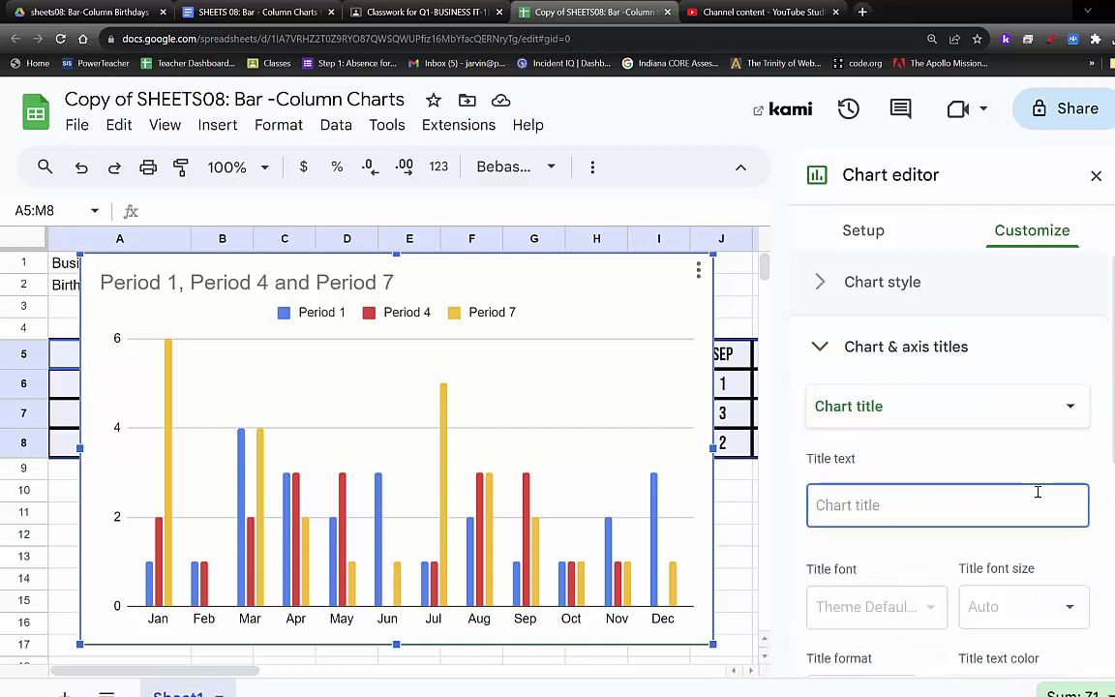
pyautogui.write('Cla')
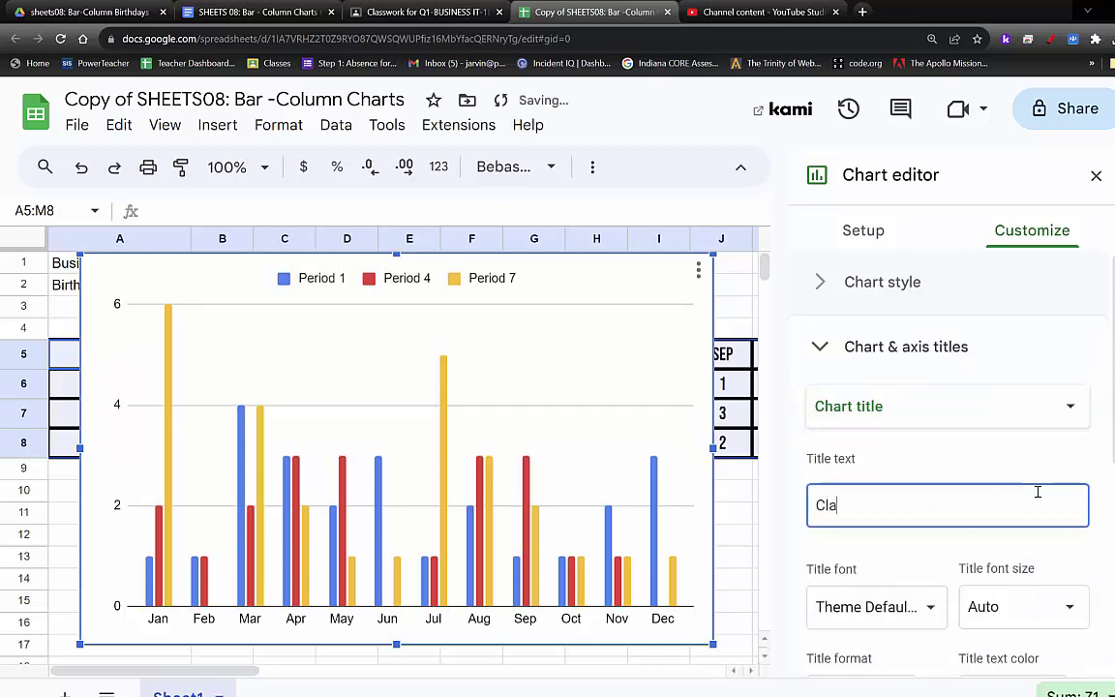
pyautogui.write('ss Bir')
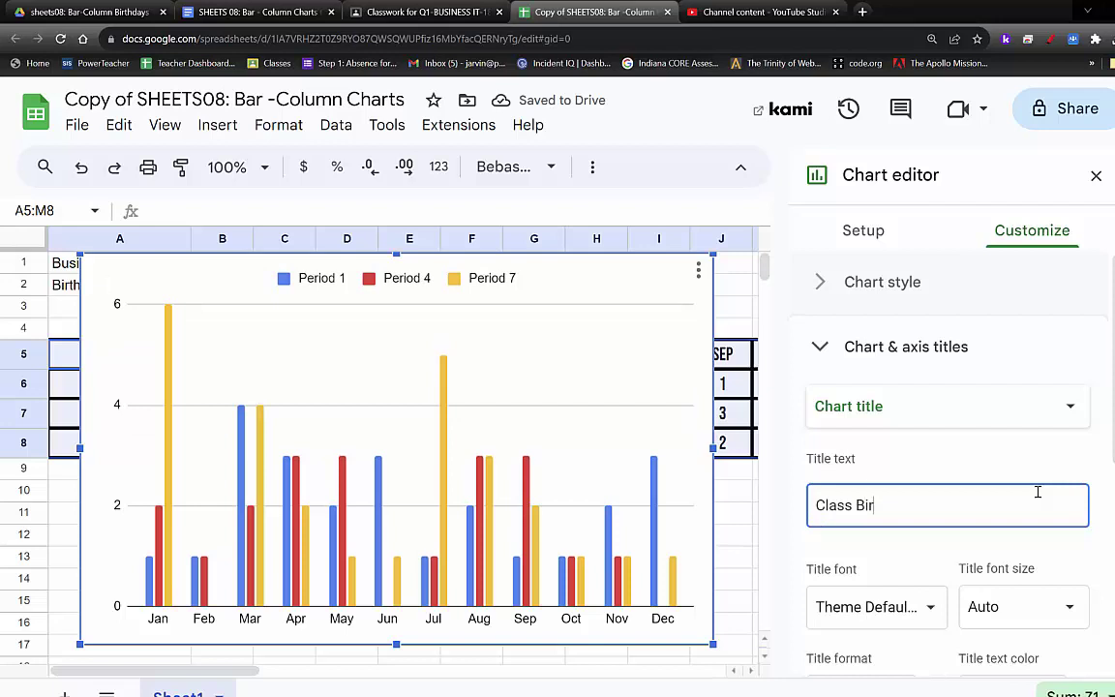
pyautogui.write('thdays')
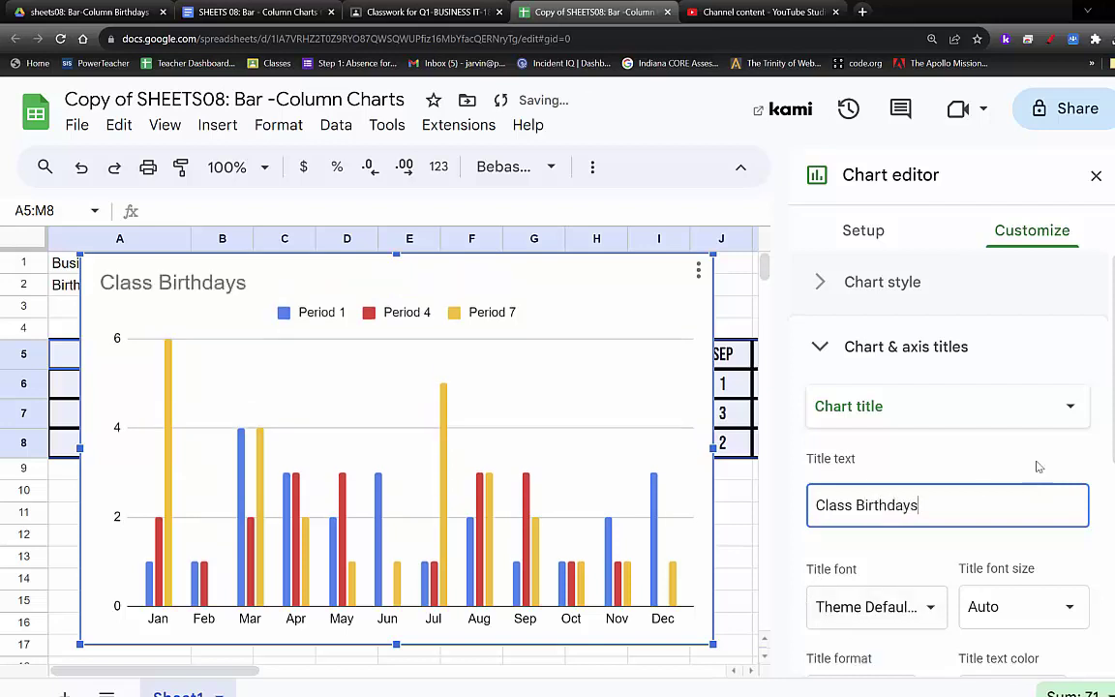
# - Set the chart title's font size to 24 and center the title above the chart
pyautogui.moveTo(864, 506); pyautogui.dragTo(907, 504)
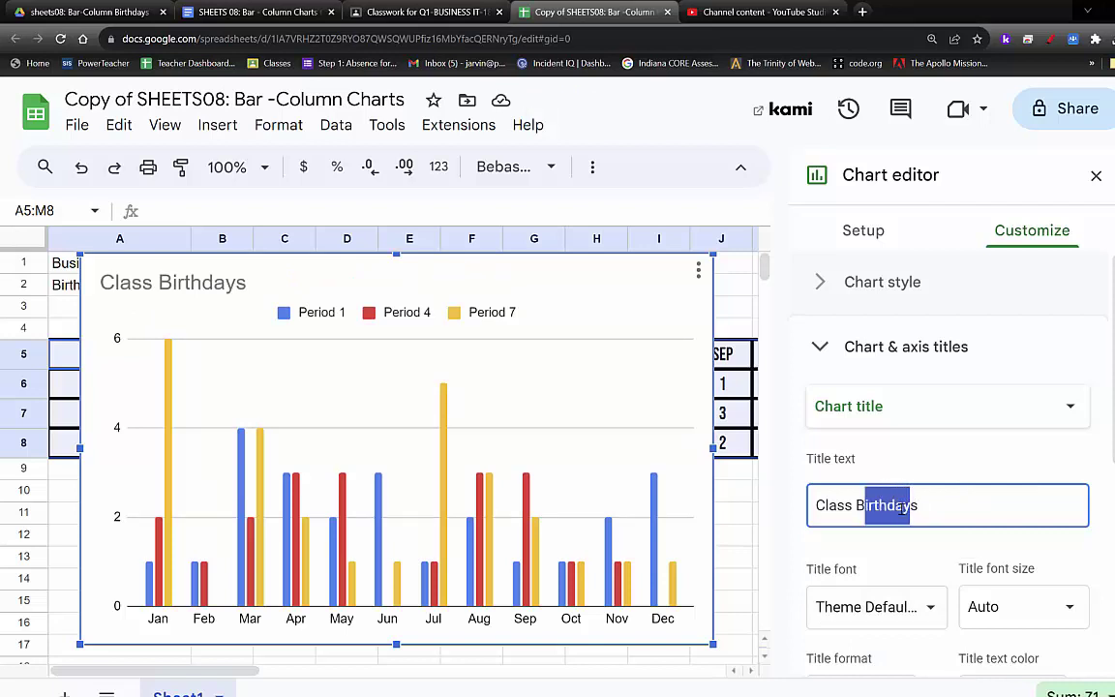
pyautogui.scroll(-3, 934, 543)
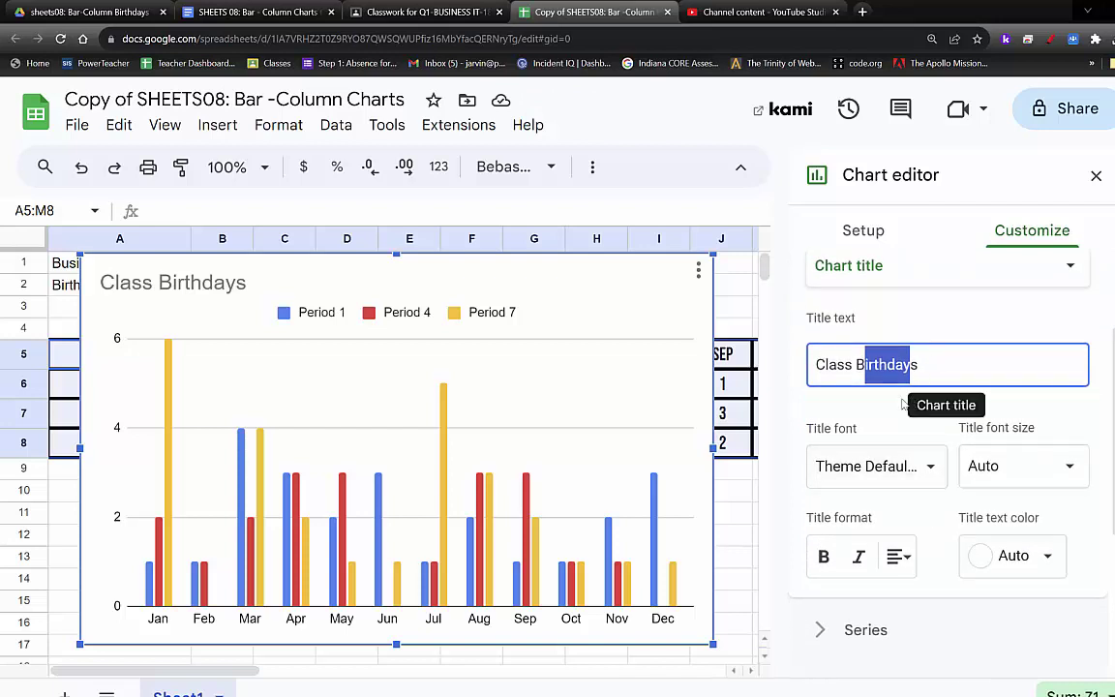
pyautogui.click(927, 366)
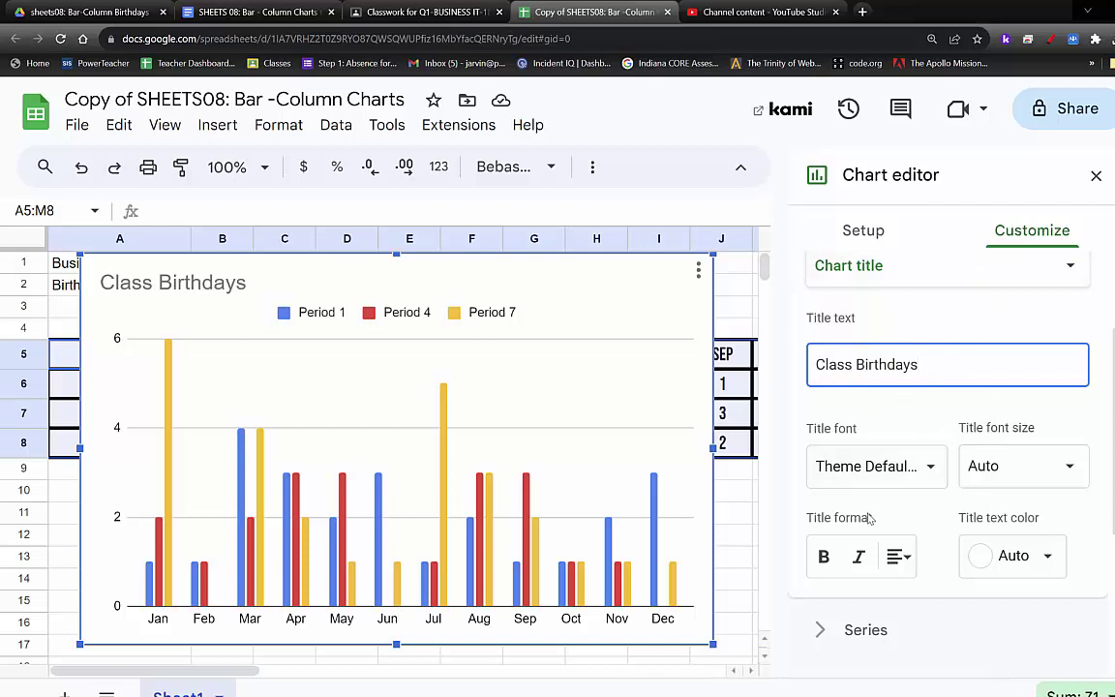
pyautogui.moveTo(925, 365); pyautogui.dragTo(828, 428)
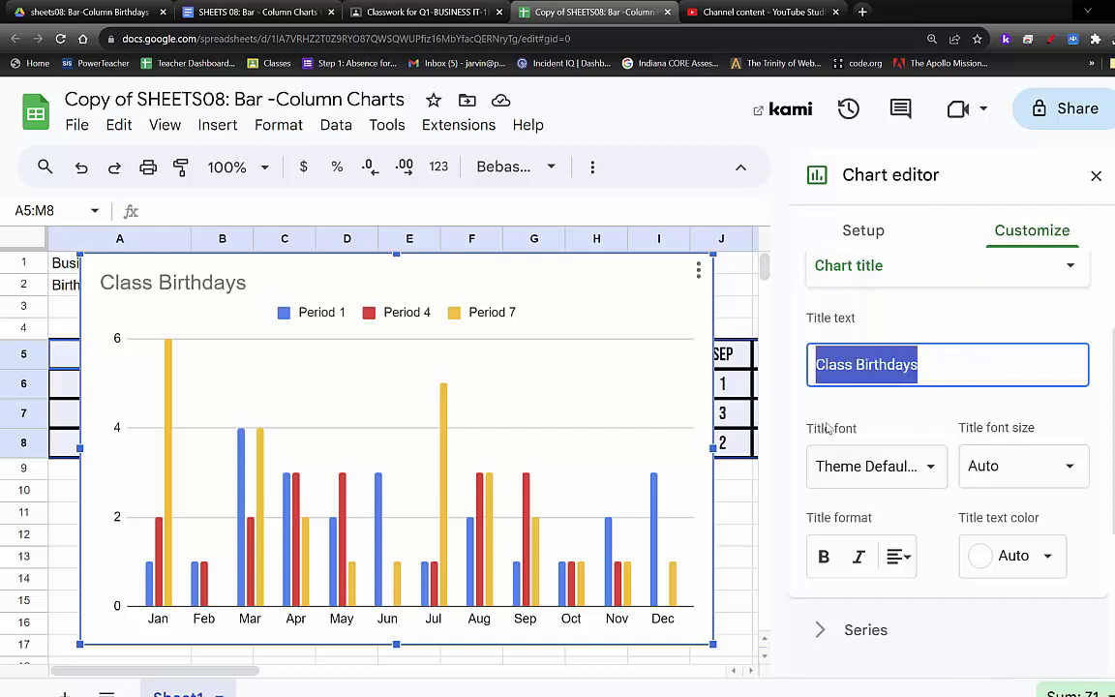
pyautogui.click(895, 557)
pyautogui.click(896, 557)
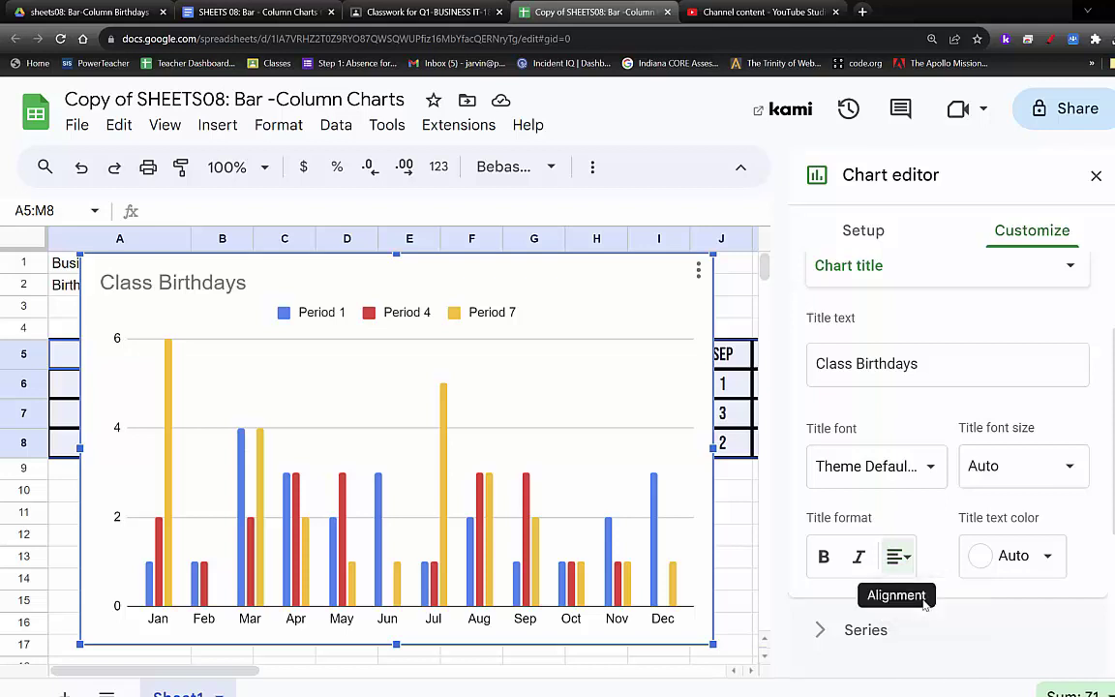
pyautogui.click(1045, 450)
pyautogui.click(1012, 355)
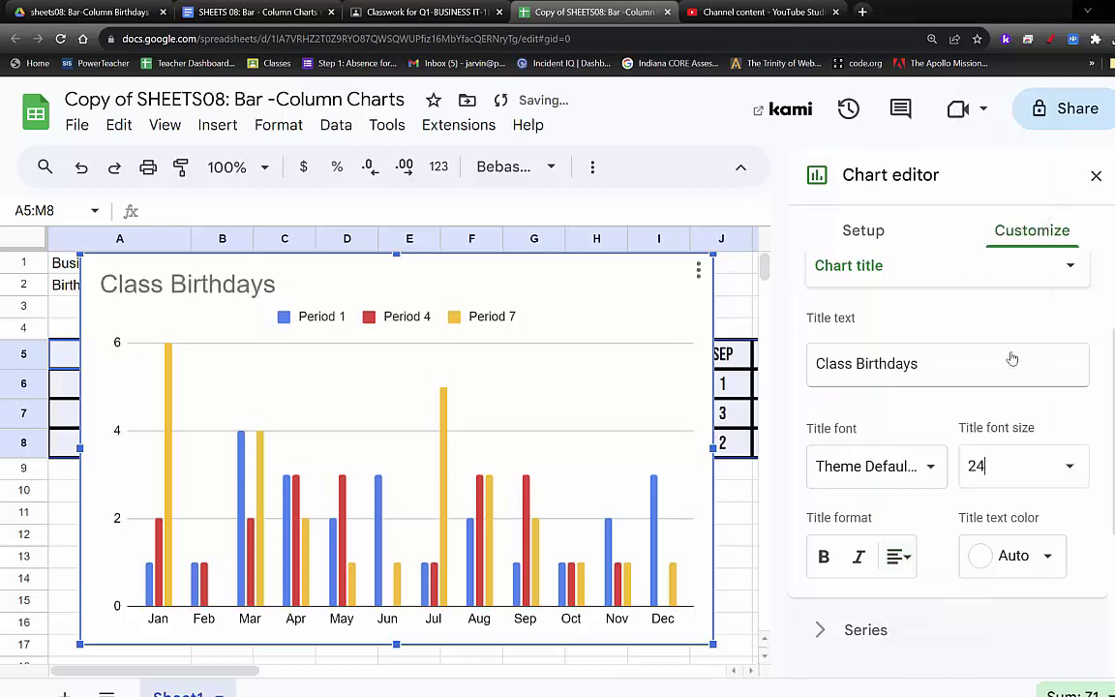
pyautogui.click(900, 557)
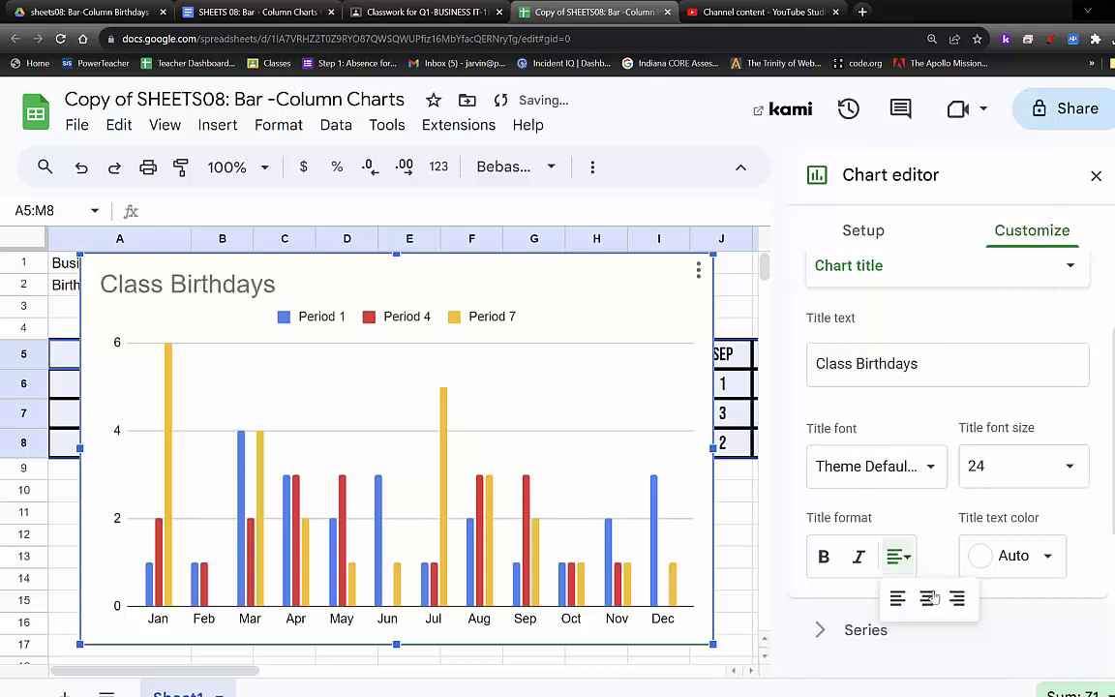
pyautogui.click(927, 598)
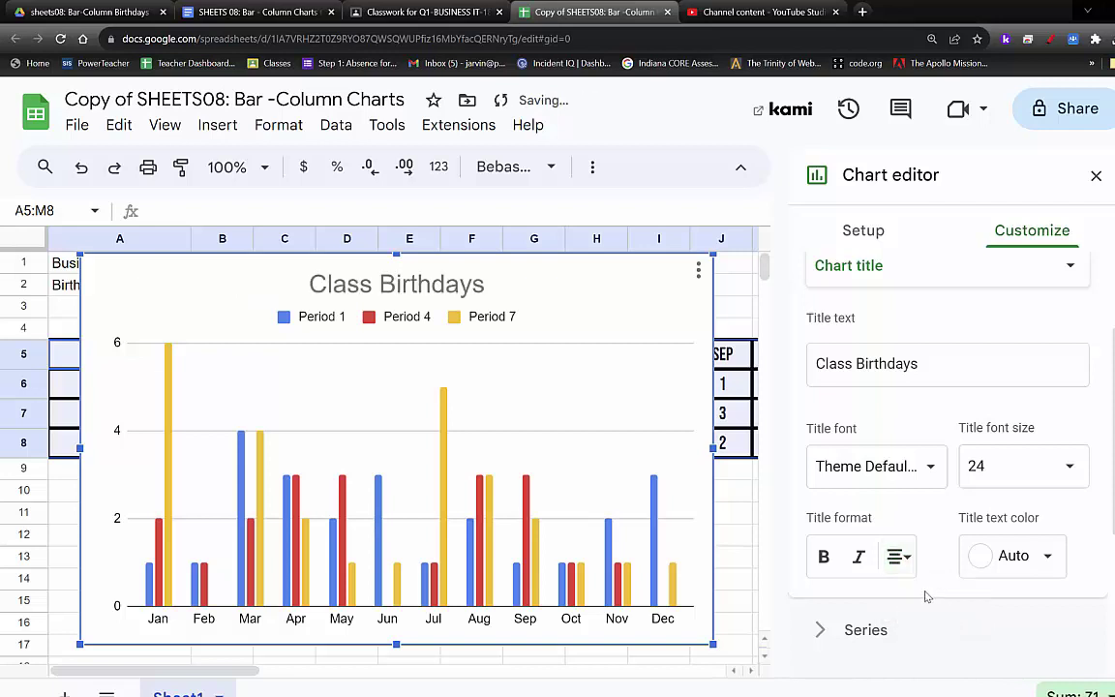
# - Make the chart title black and bold, and collapse the chart and axis title settings
pyautogui.click(1011, 555)
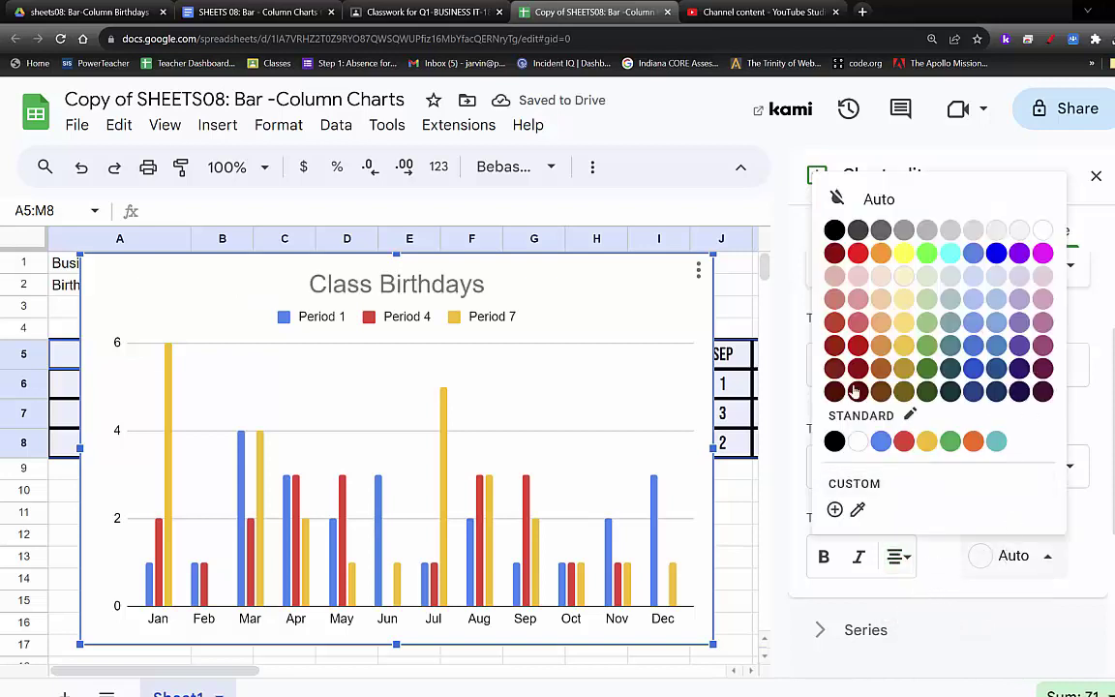
pyautogui.click(834, 442)
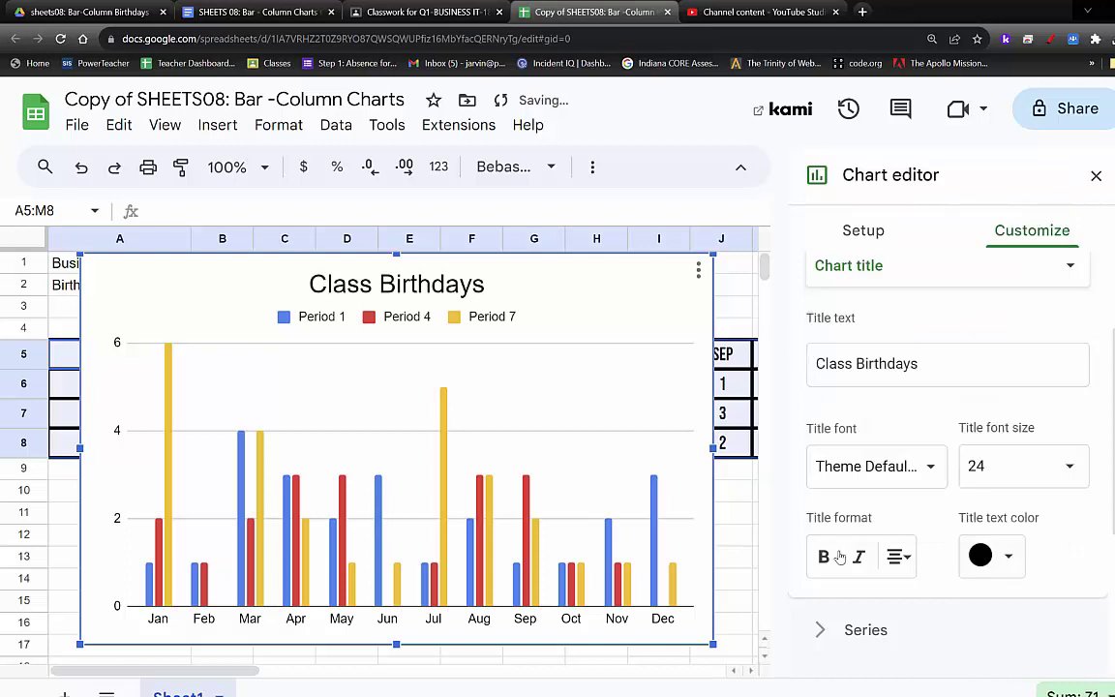
pyautogui.click(822, 556)
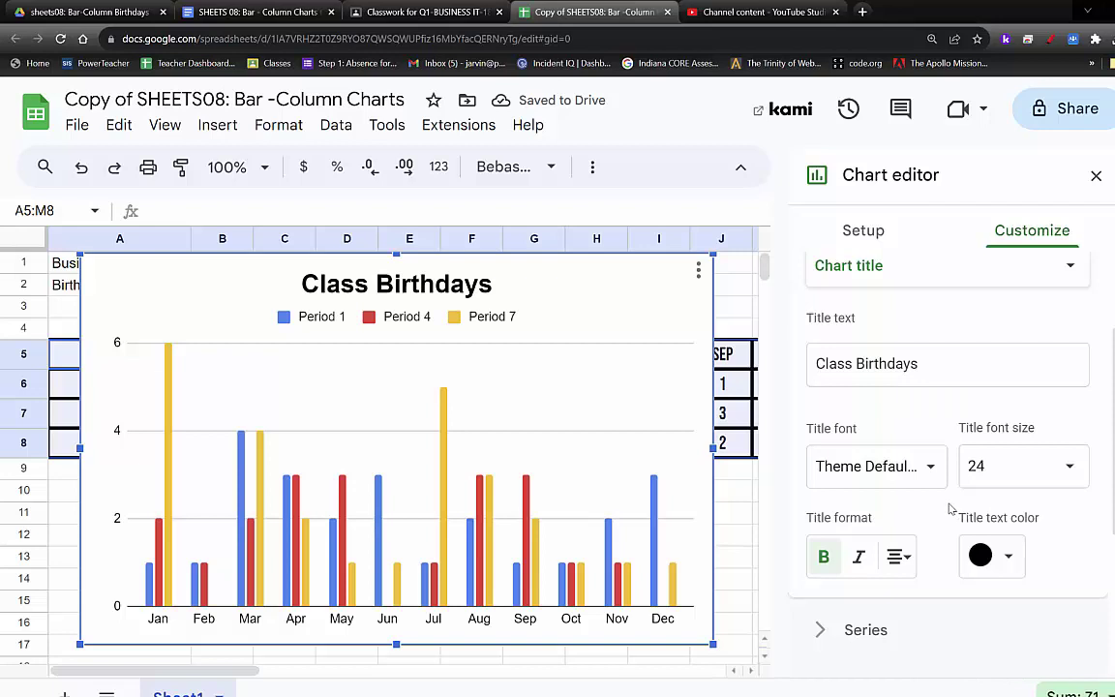
pyautogui.scroll(3, 948, 491)
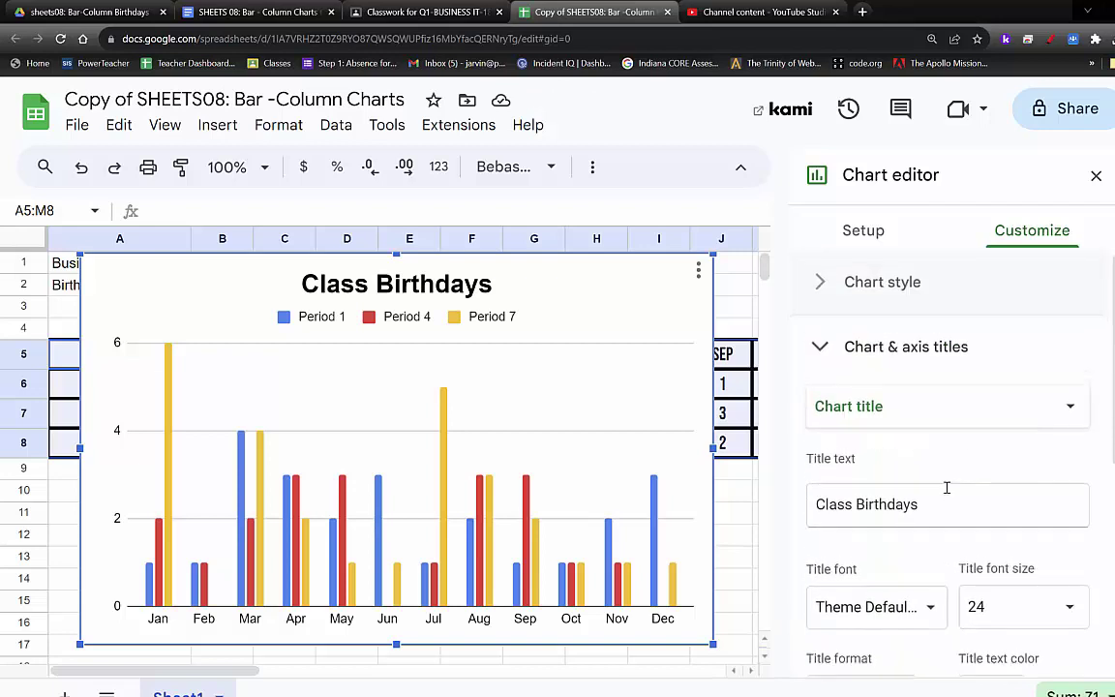
pyautogui.click(819, 349)
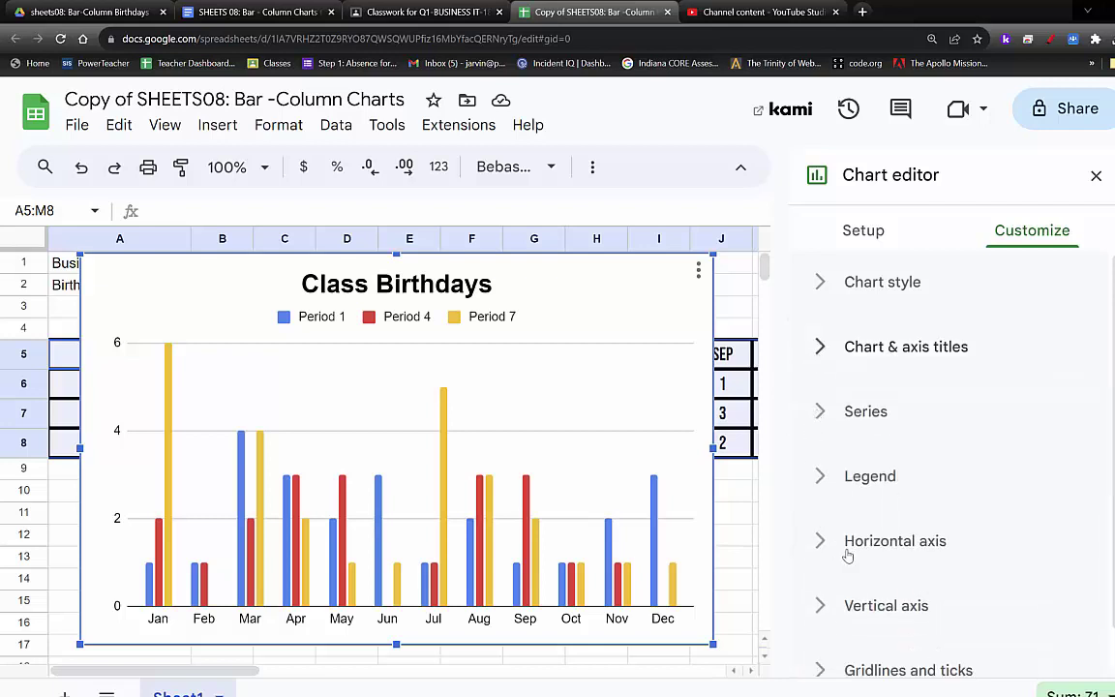
# - Format the Period 1 series with a black outline and a light green fill
pyautogui.scroll(-1, 848, 556)
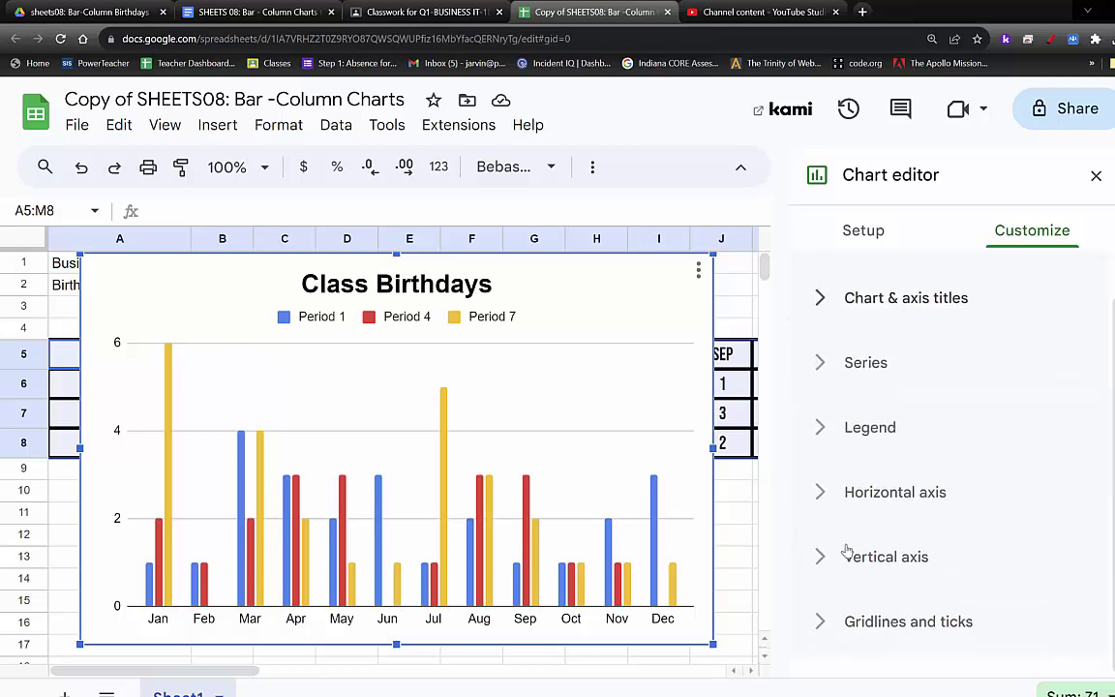
pyautogui.click(820, 366)
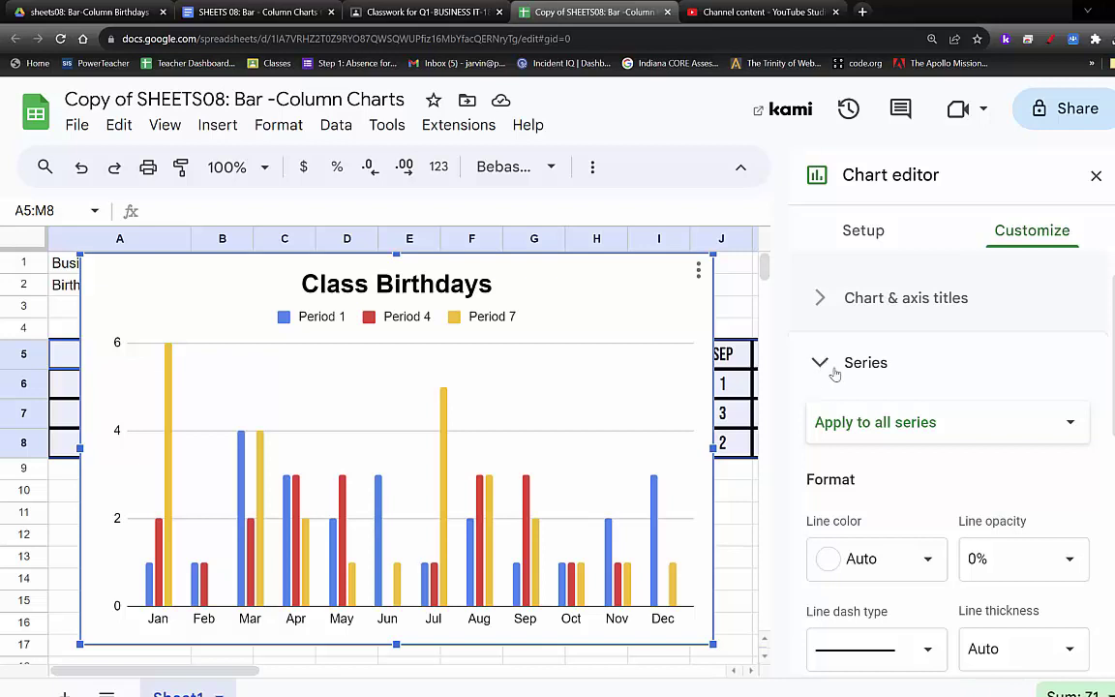
pyautogui.click(851, 422)
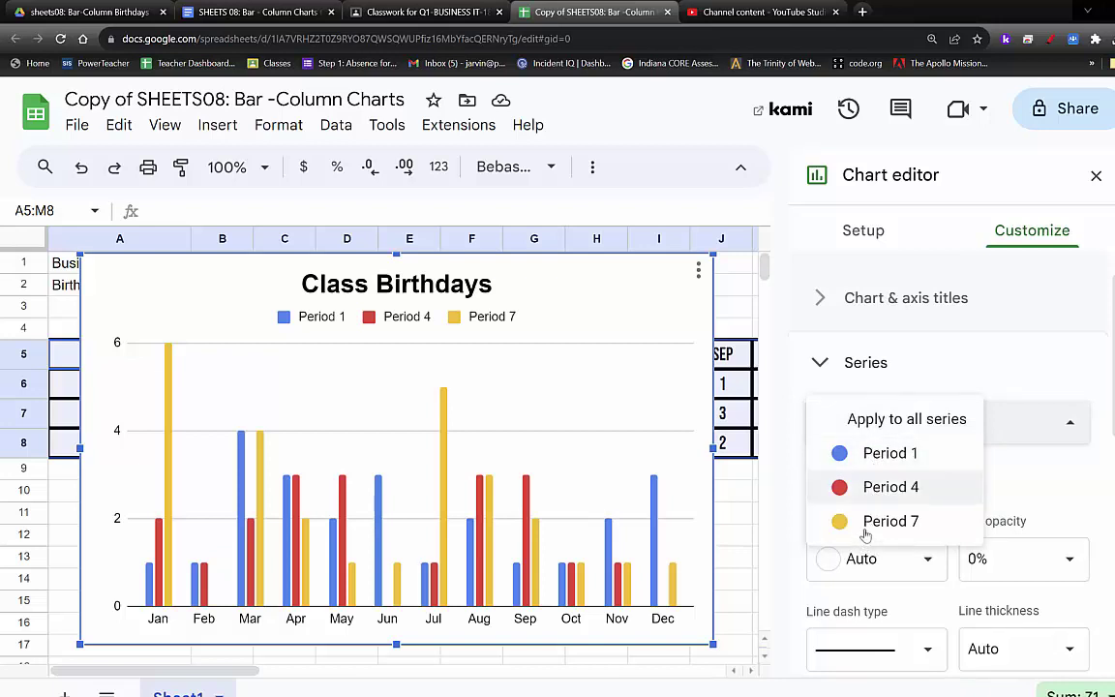
pyautogui.click(881, 455)
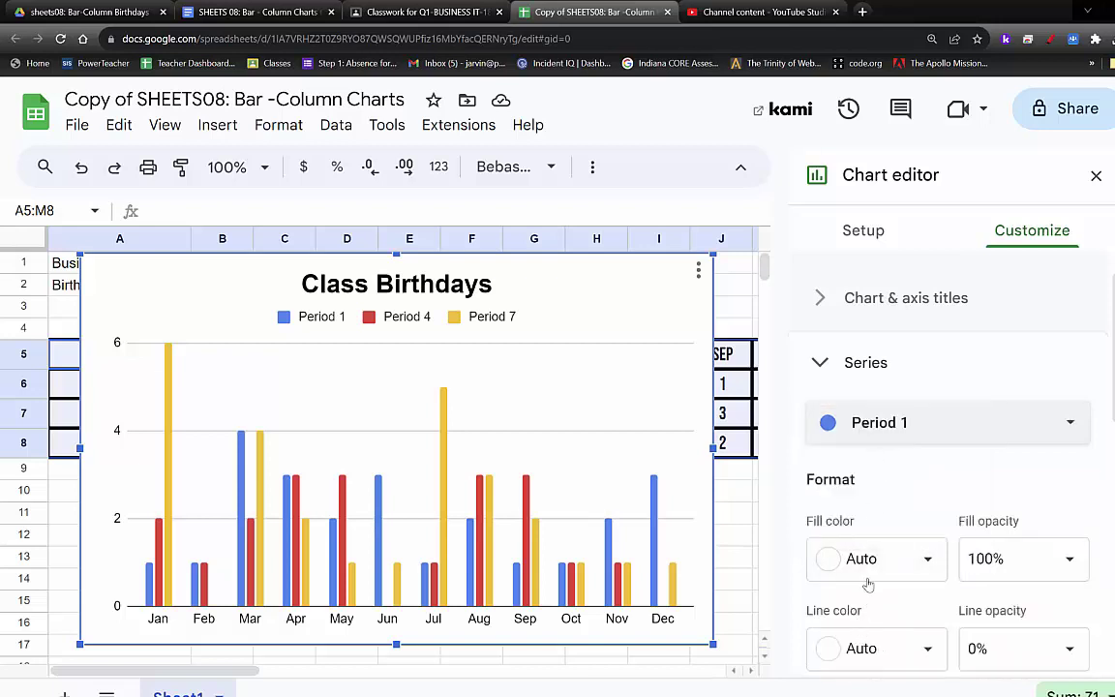
pyautogui.scroll(-1, 856, 590)
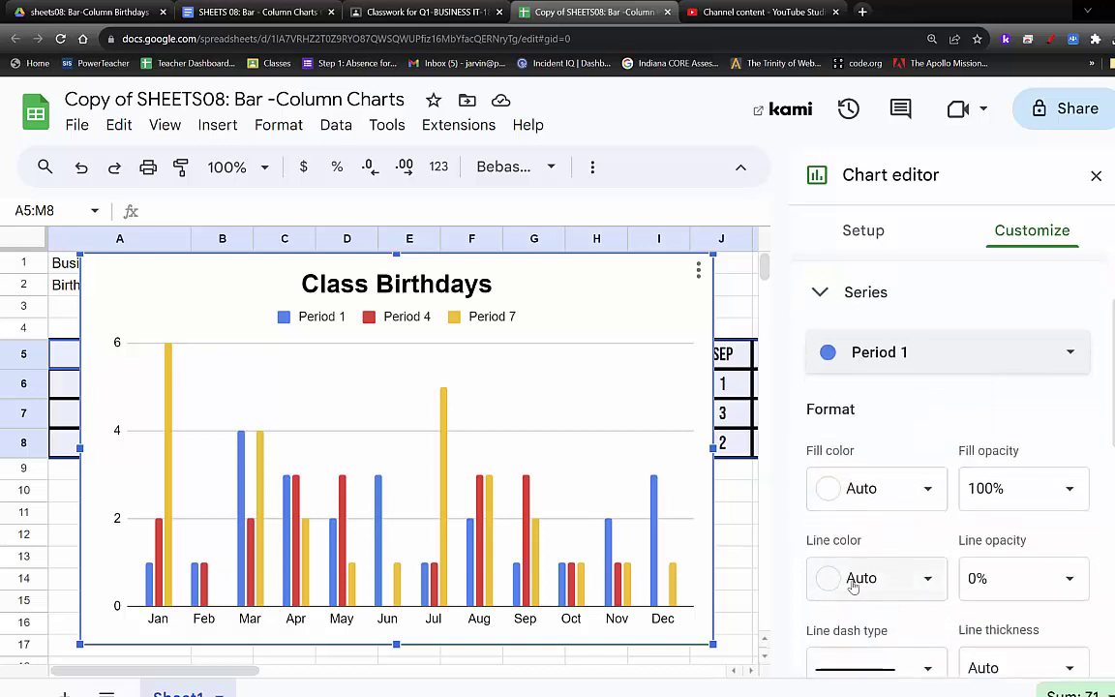
pyautogui.click(851, 580)
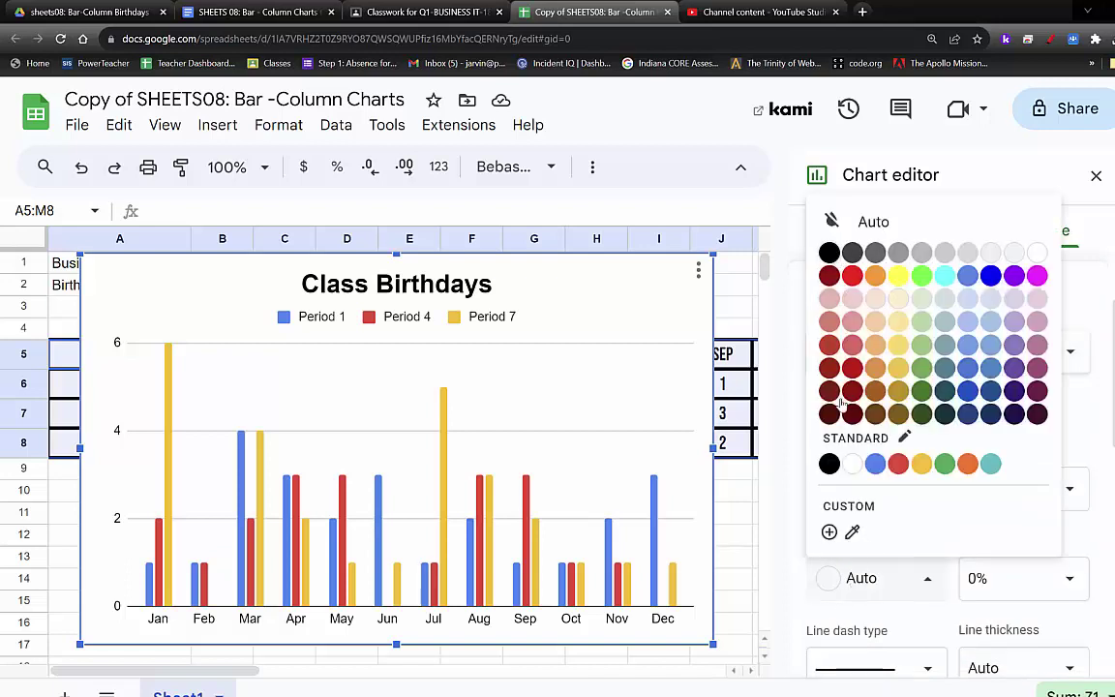
pyautogui.click(832, 255)
pyautogui.click(827, 488)
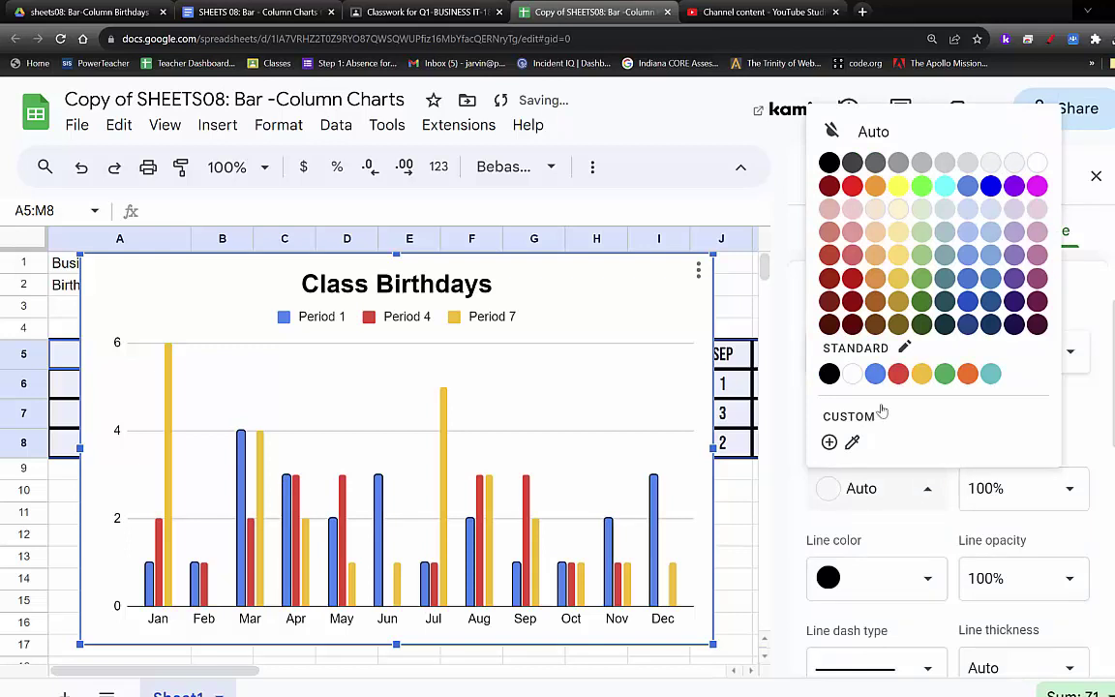
pyautogui.click(922, 257)
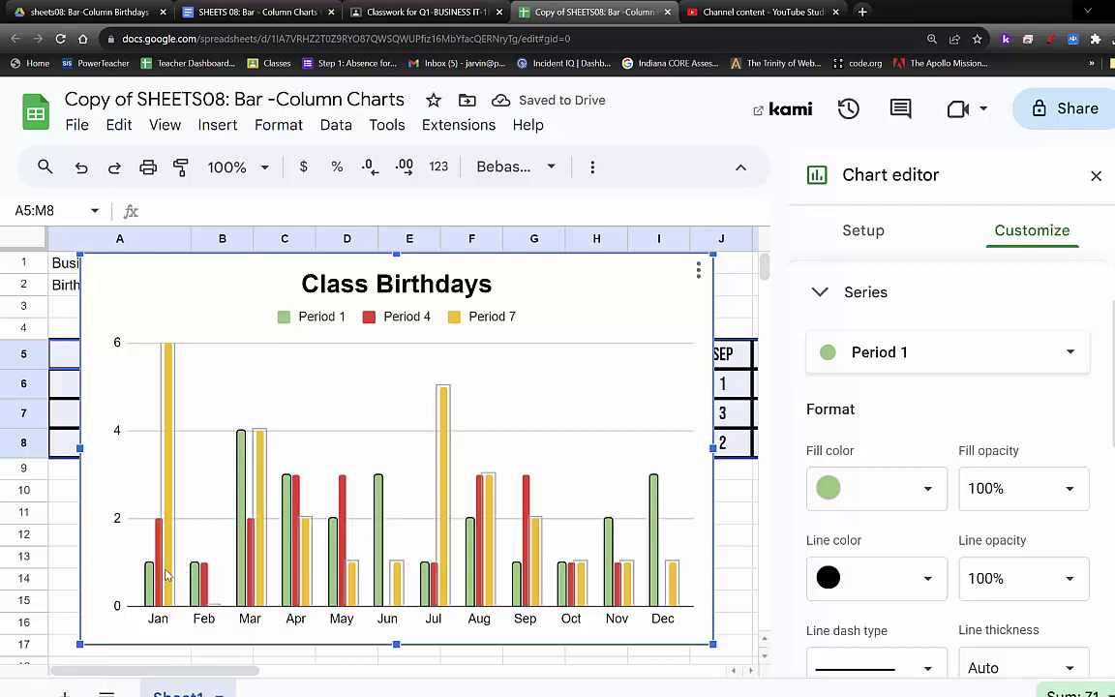
# - Format the Period 4 series with a black outline and a light gray fill
pyautogui.click(871, 353)
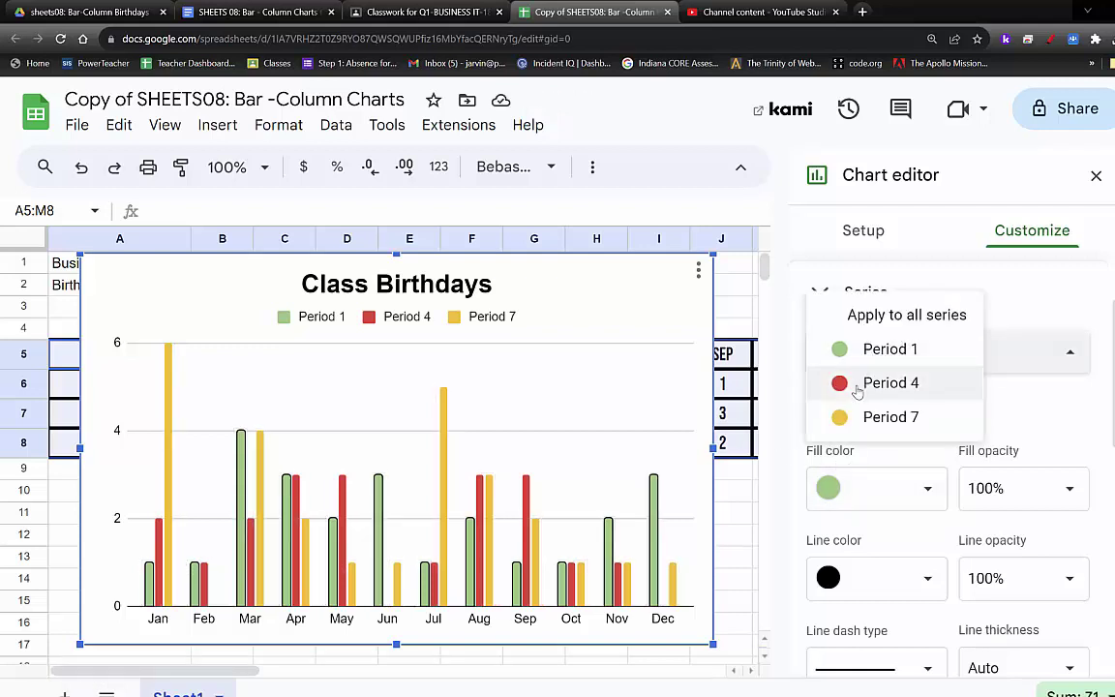
pyautogui.click(857, 384)
pyautogui.click(834, 578)
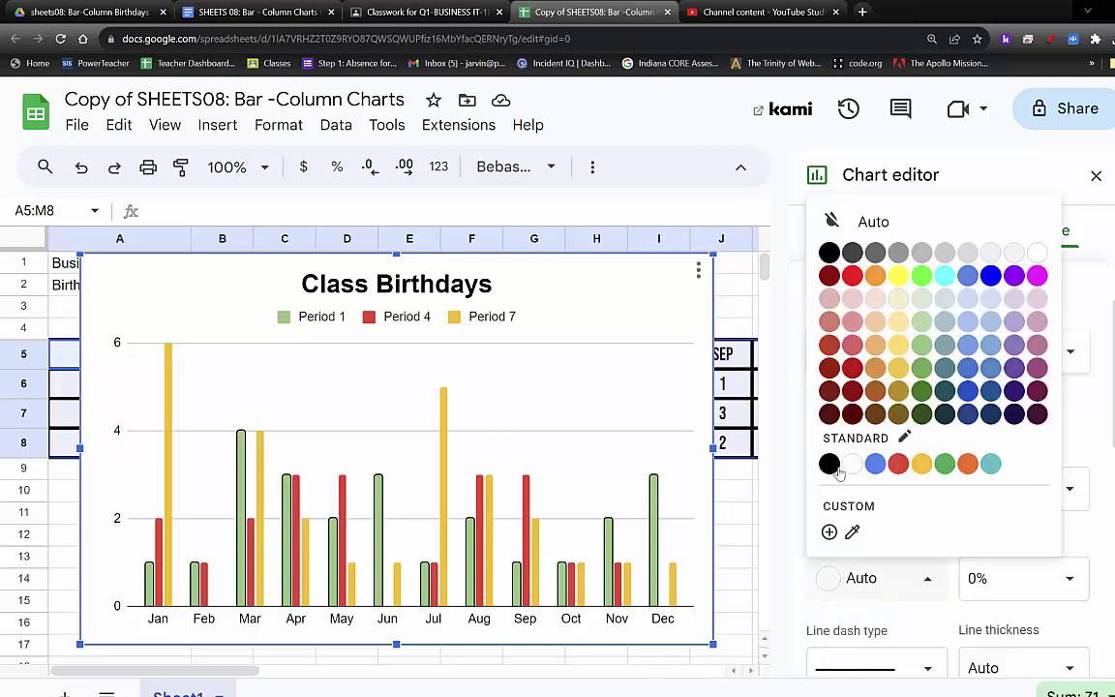
pyautogui.click(831, 252)
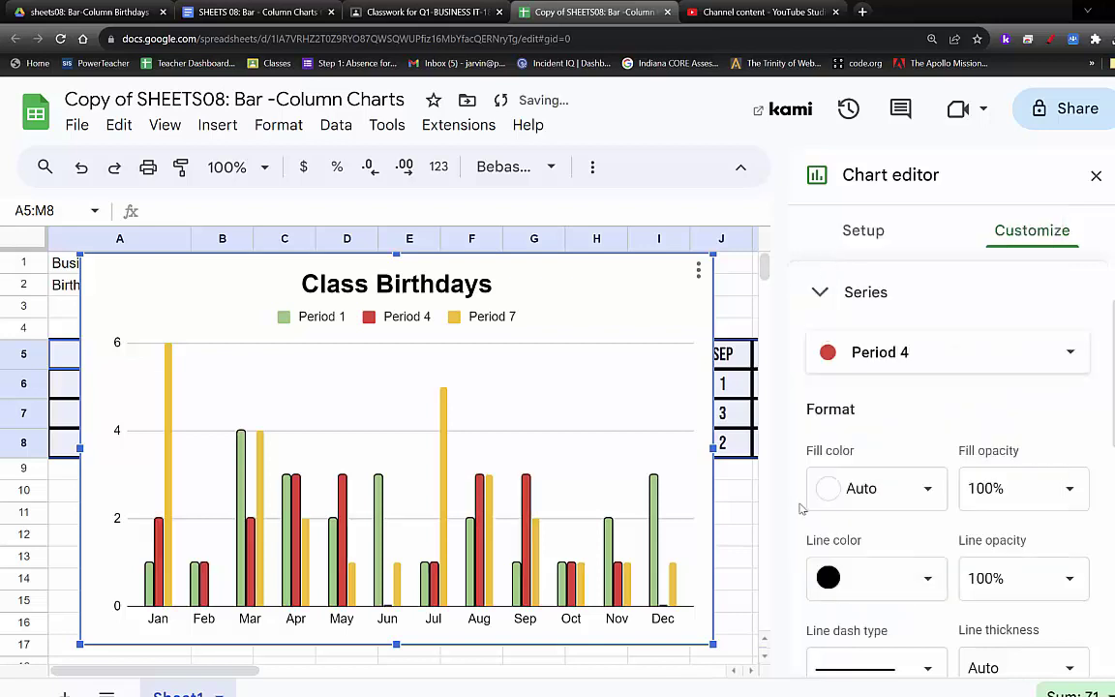
pyautogui.click(854, 494)
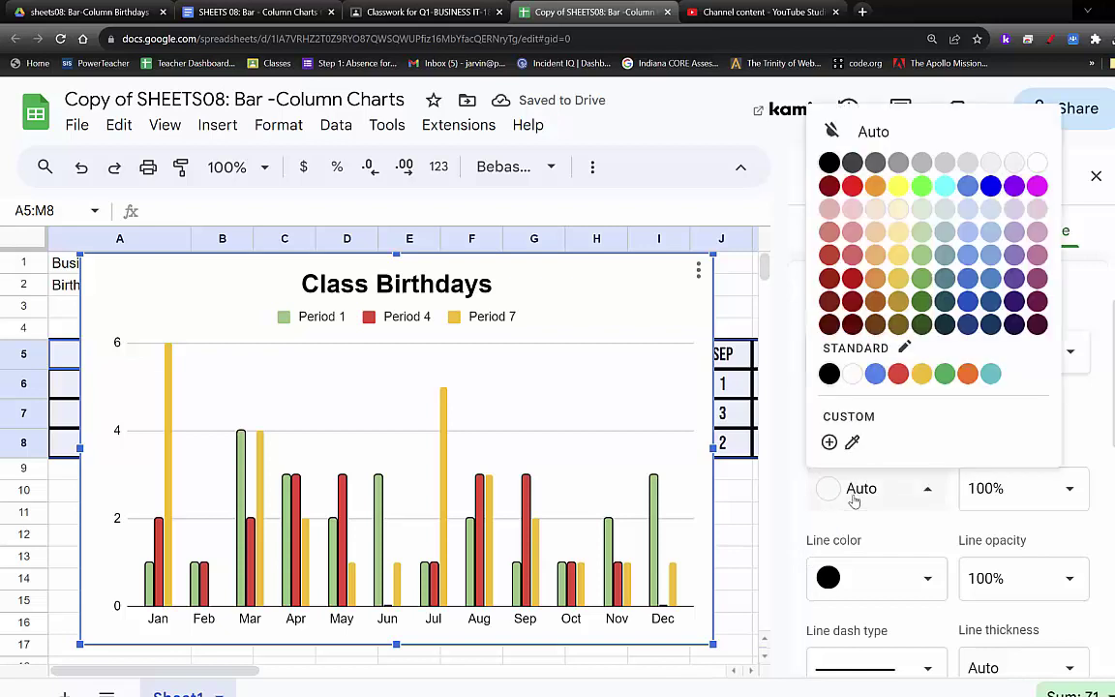
pyautogui.click(921, 165)
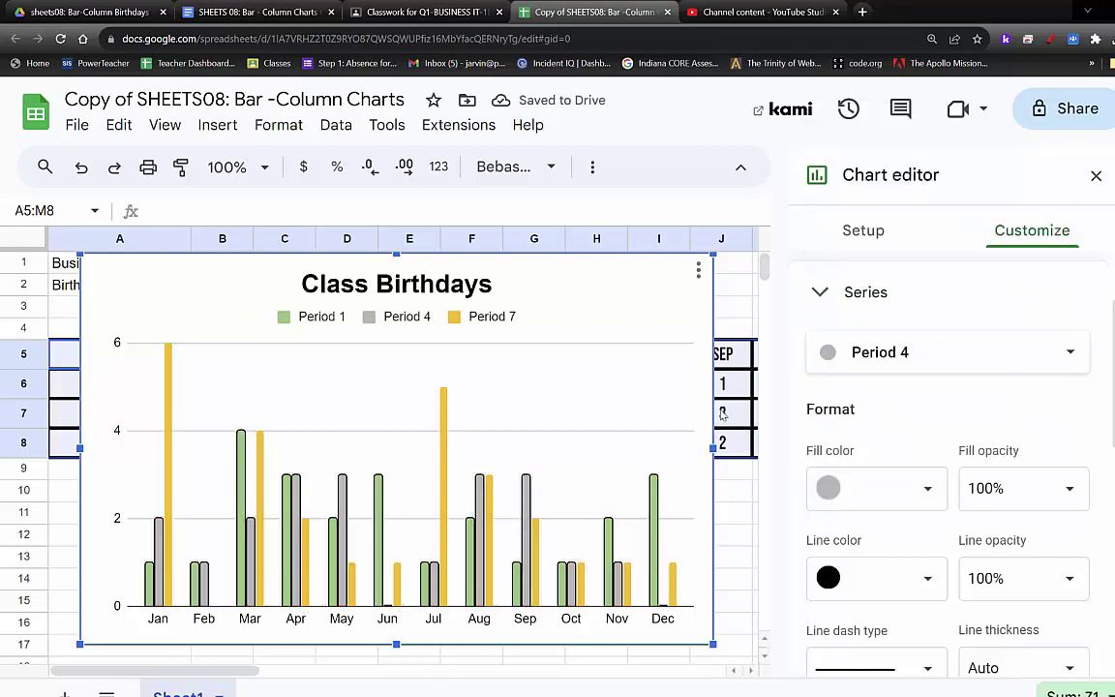
# - Format the Period 7 series with a black outline and a light purple fill, and collapse the series settings
pyautogui.click(866, 354)
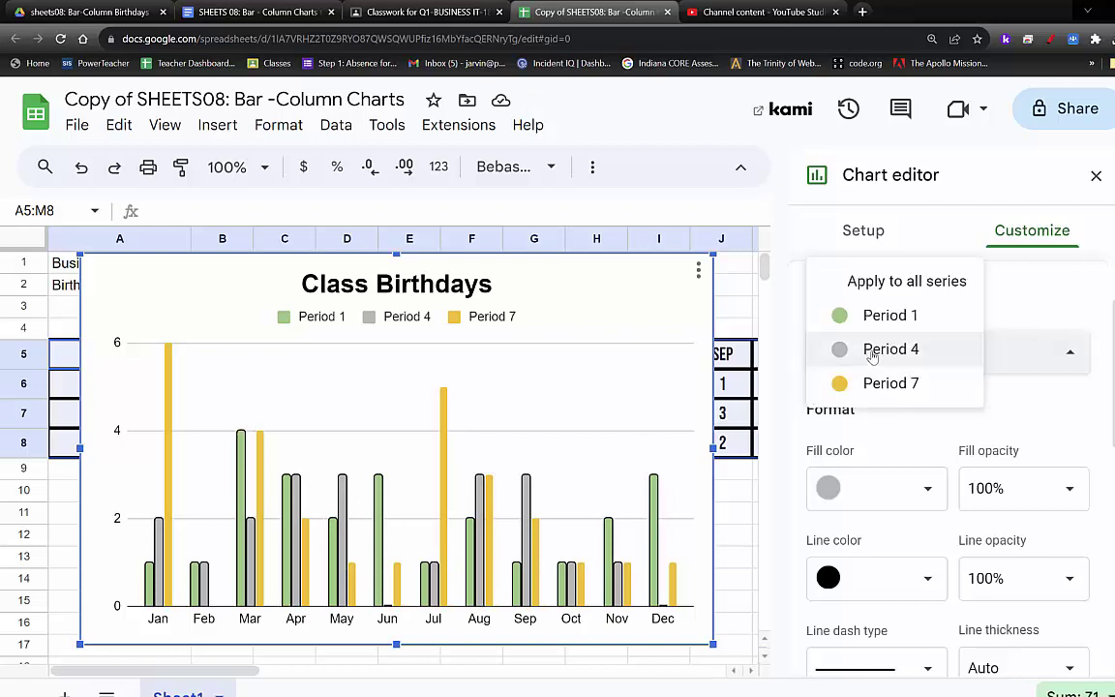
pyautogui.click(861, 385)
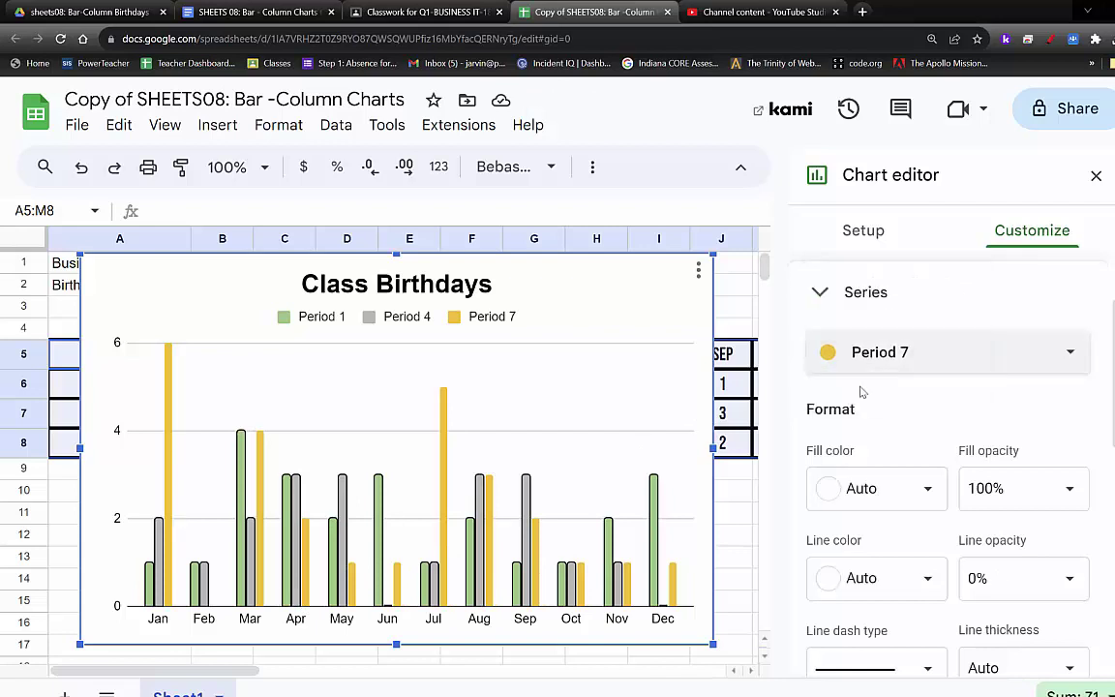
pyautogui.click(822, 577)
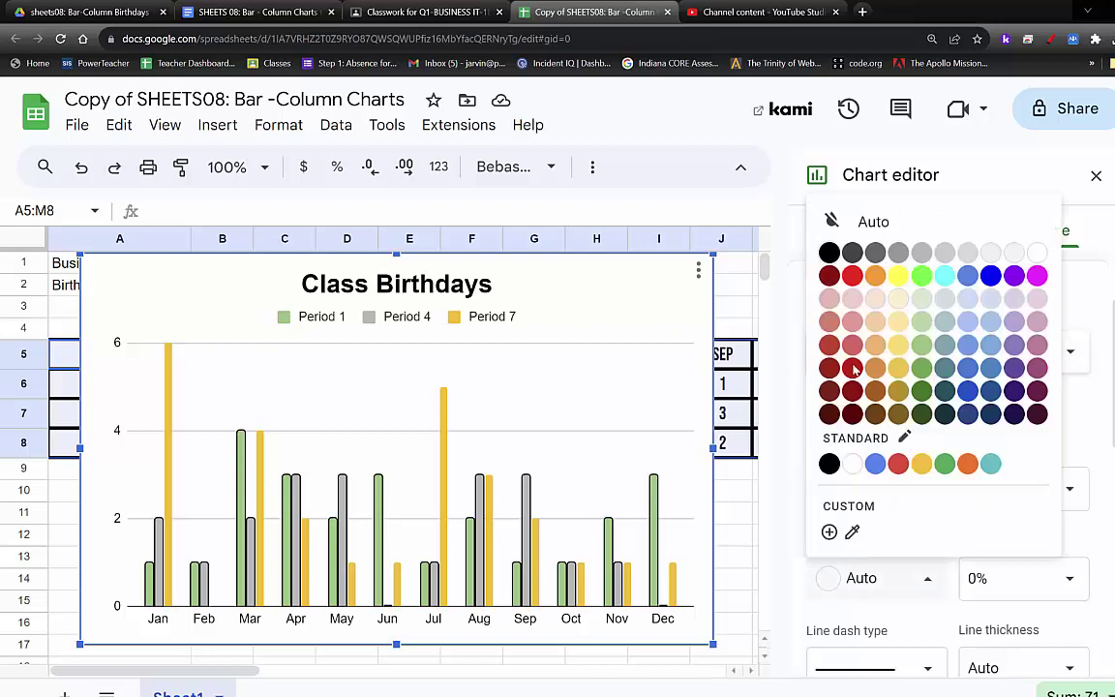
pyautogui.click(829, 253)
pyautogui.click(840, 491)
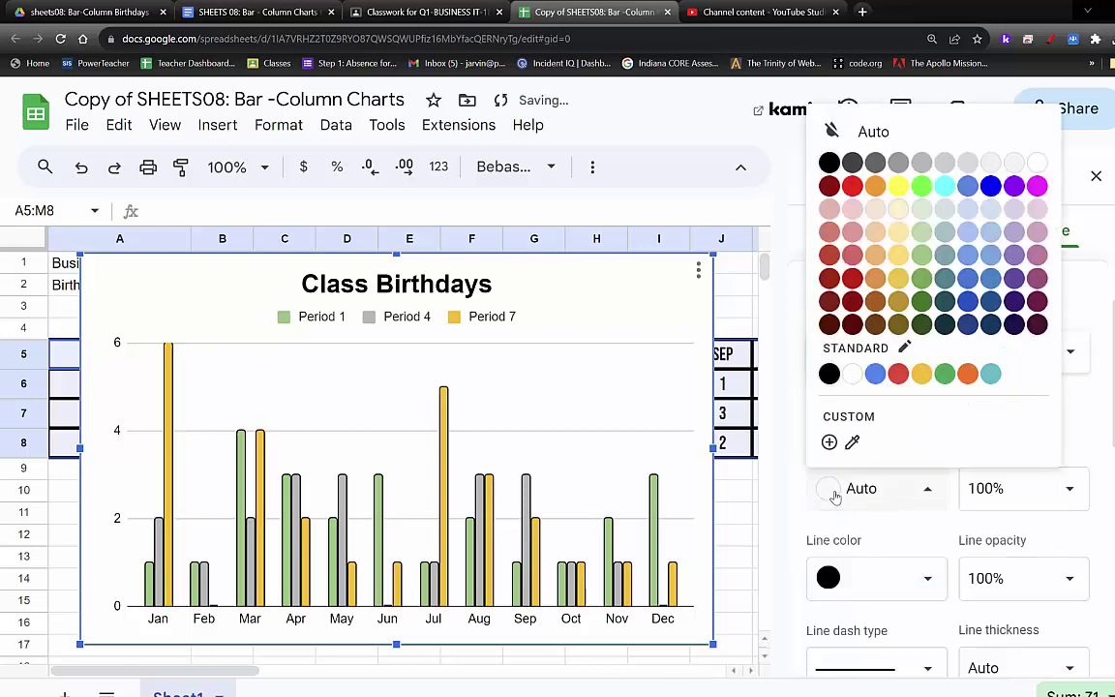
pyautogui.click(1014, 256)
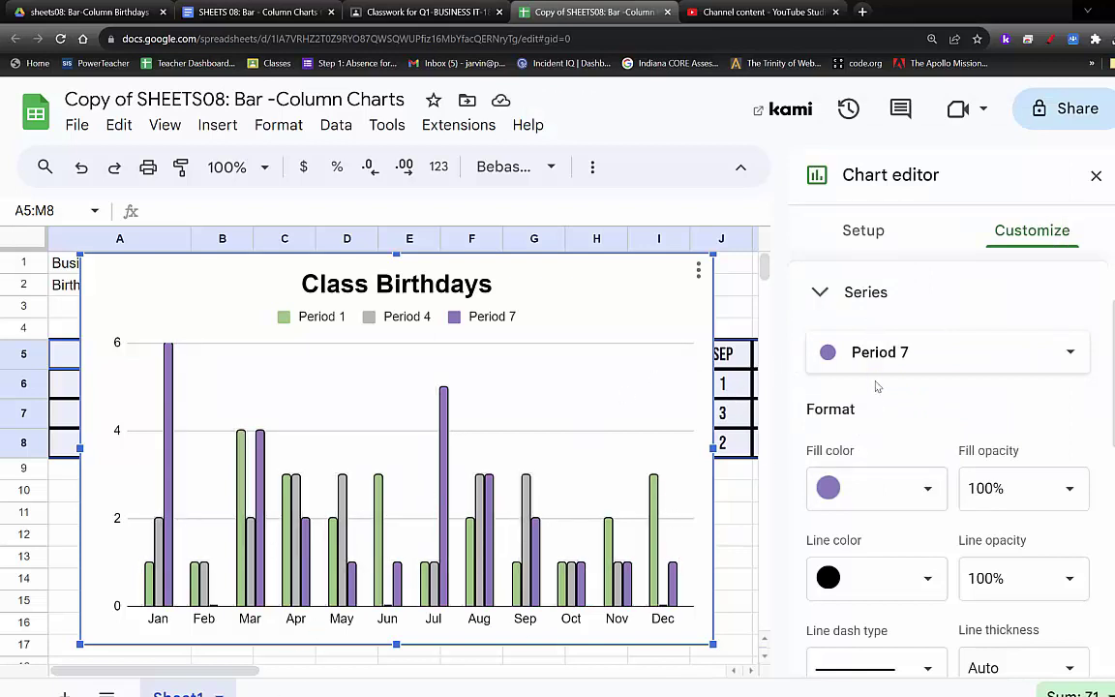
pyautogui.click(819, 294)
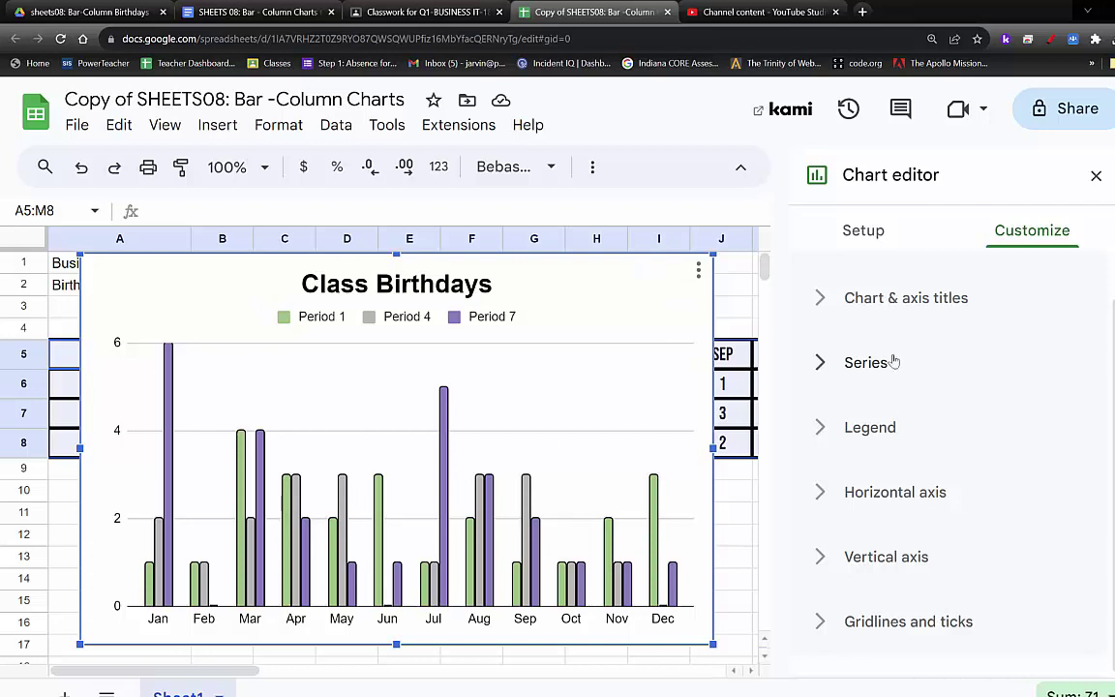
# - Set the chart's background color to dark gray and its border color to dark red
pyautogui.scroll(1, 940, 394)
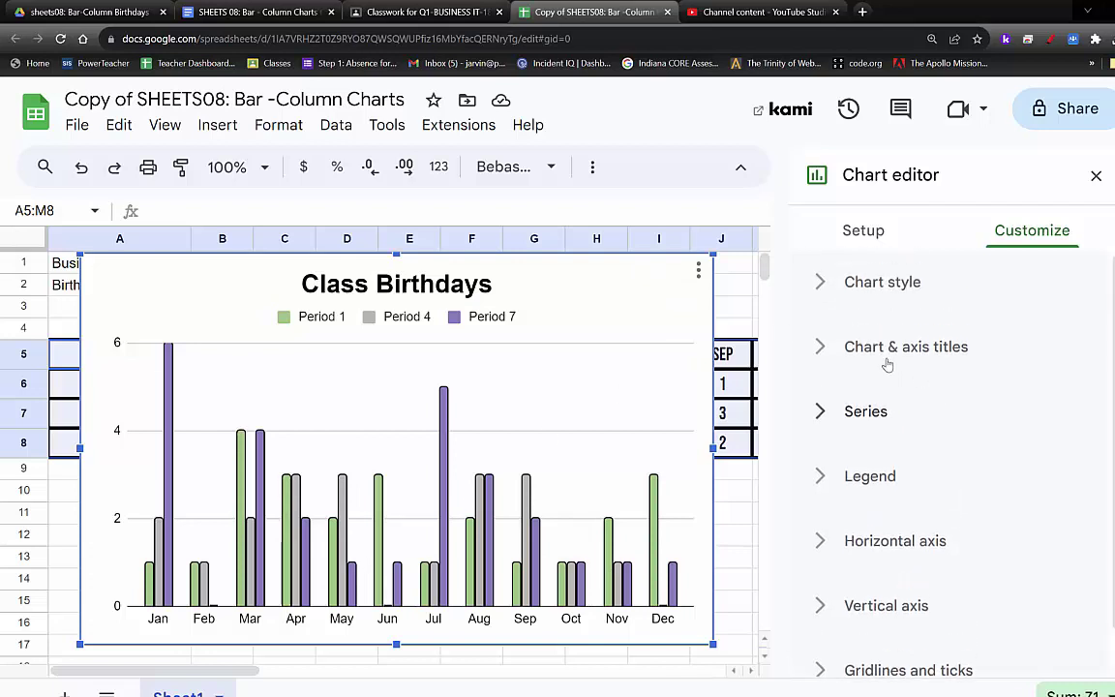
pyautogui.click(821, 282)
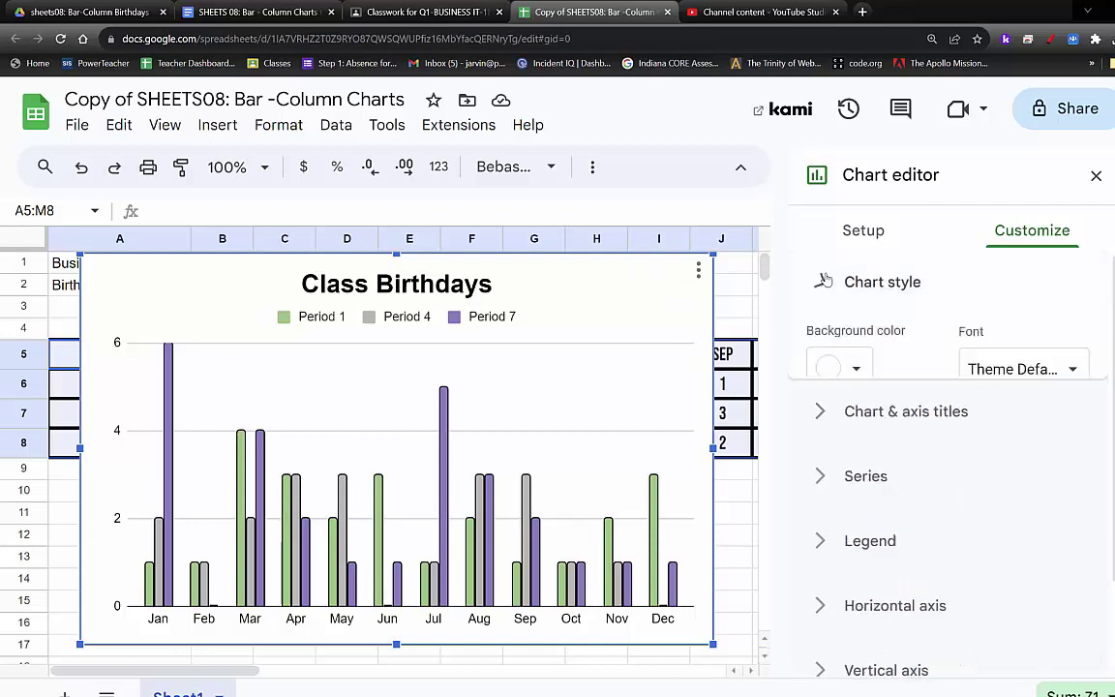
pyautogui.click(857, 373)
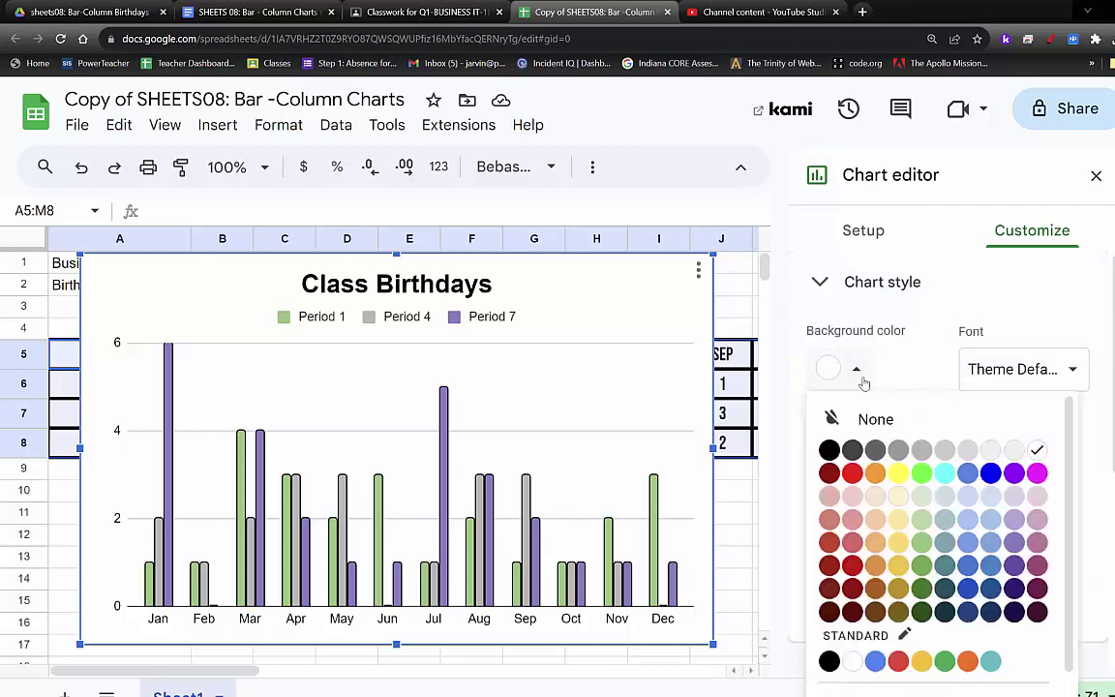
pyautogui.click(875, 451)
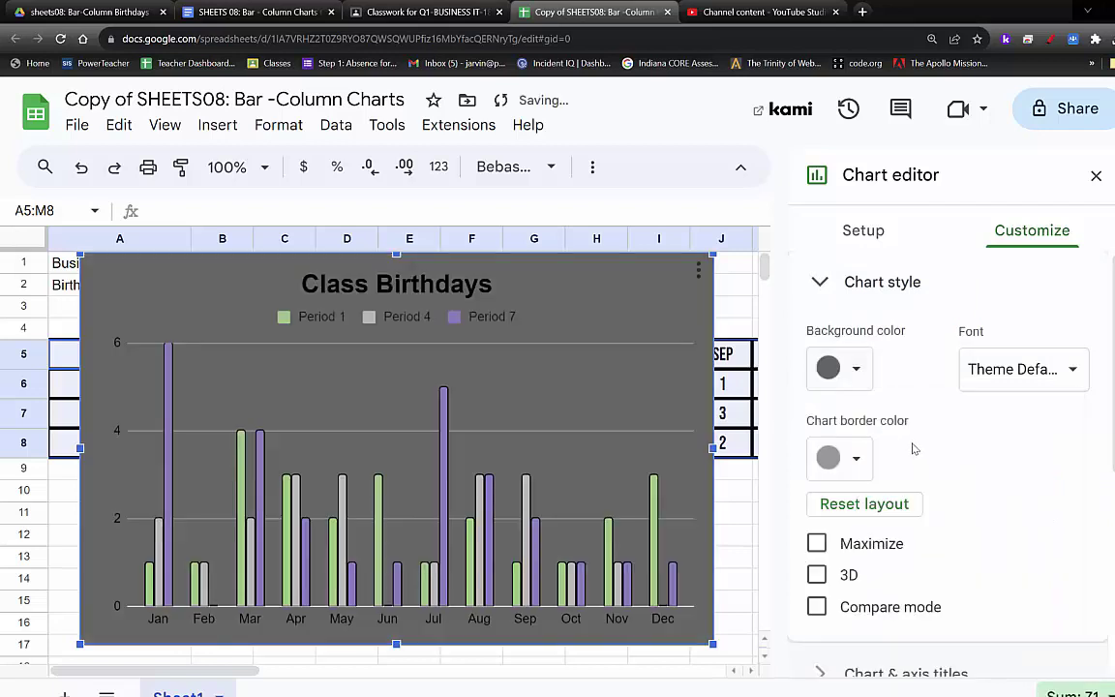
pyautogui.click(857, 459)
pyautogui.click(828, 540)
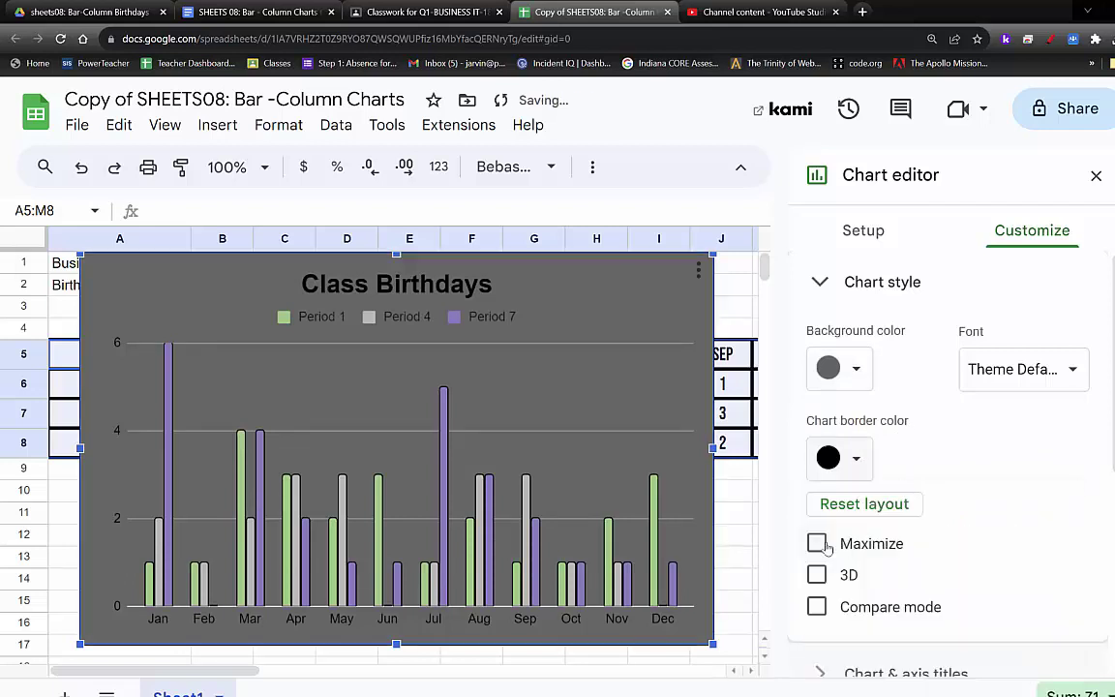
pyautogui.click(830, 456)
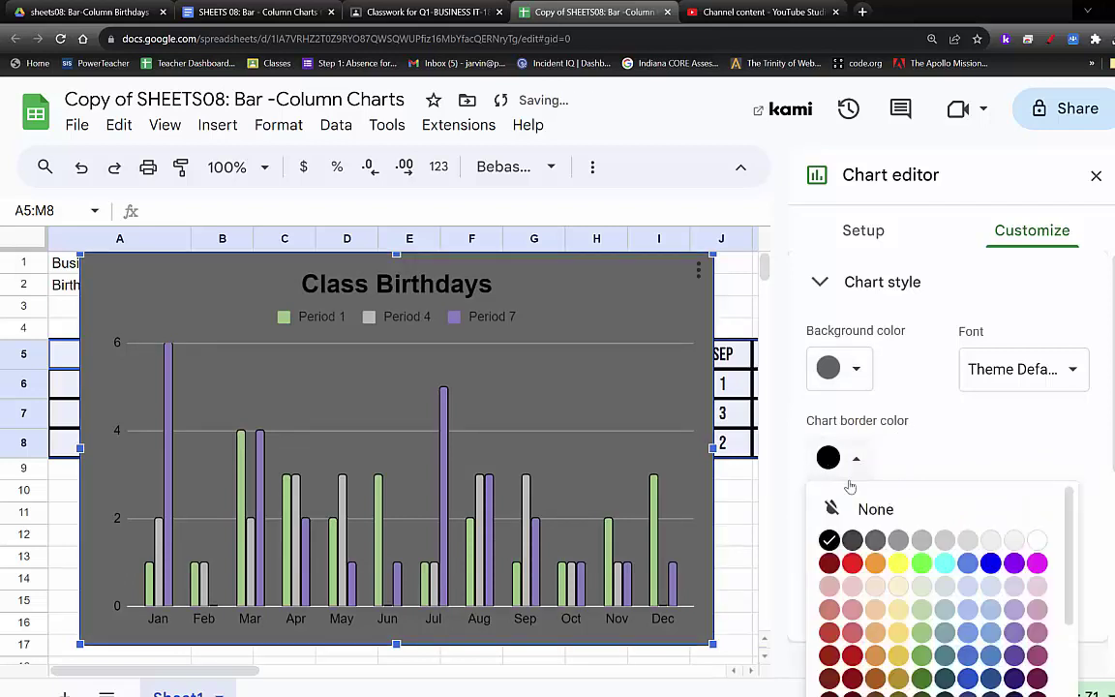
pyautogui.click(828, 562)
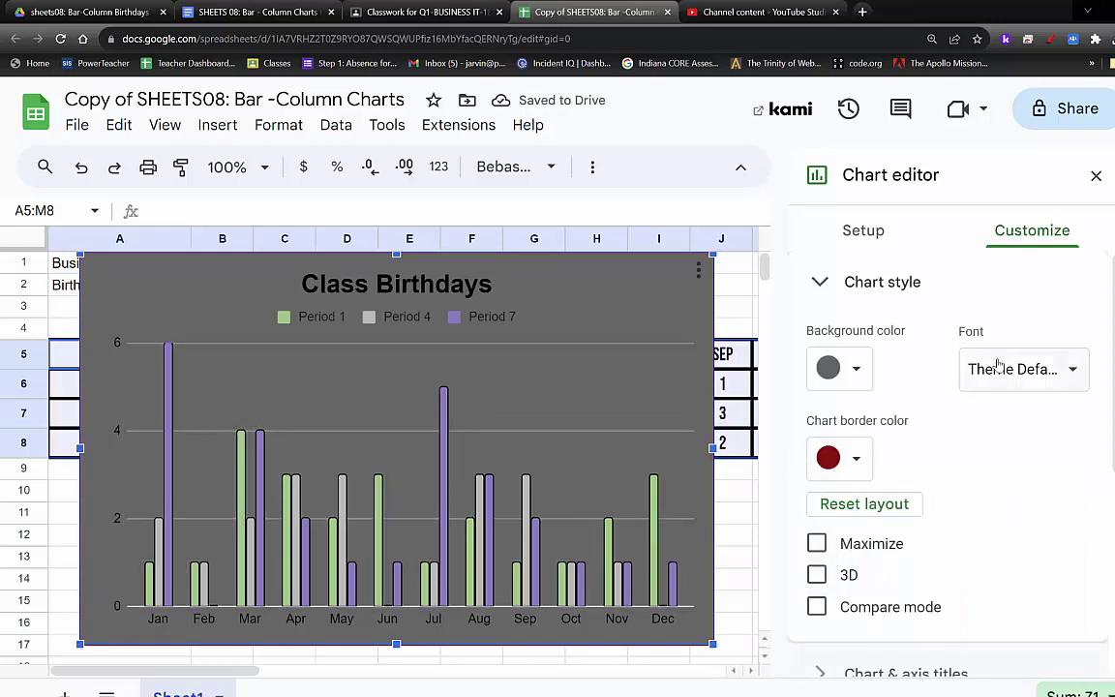
# - Turn on the 3D style for the column chart and close the chart editor
pyautogui.click(818, 577)
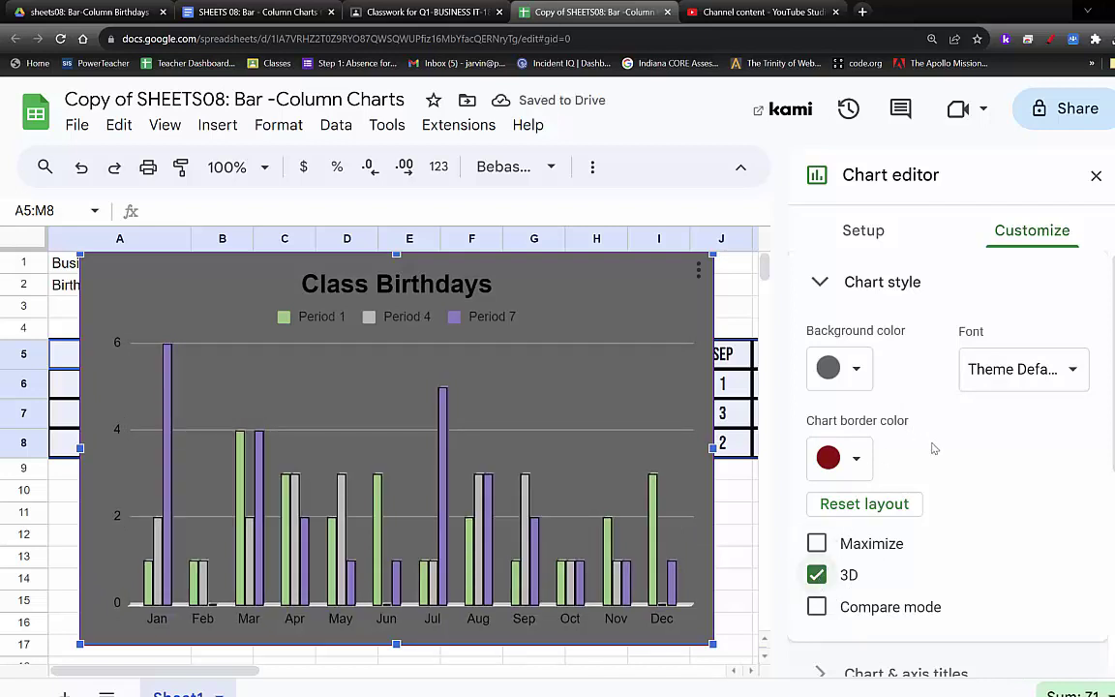
pyautogui.click(875, 281)
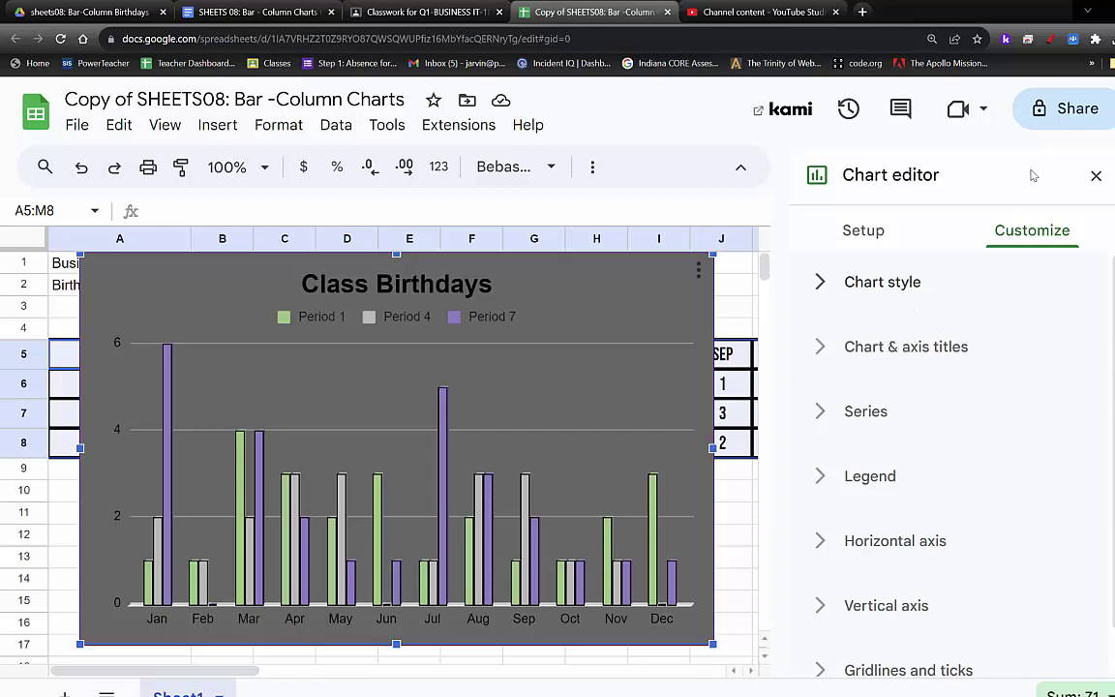
pyautogui.click(1094, 177)
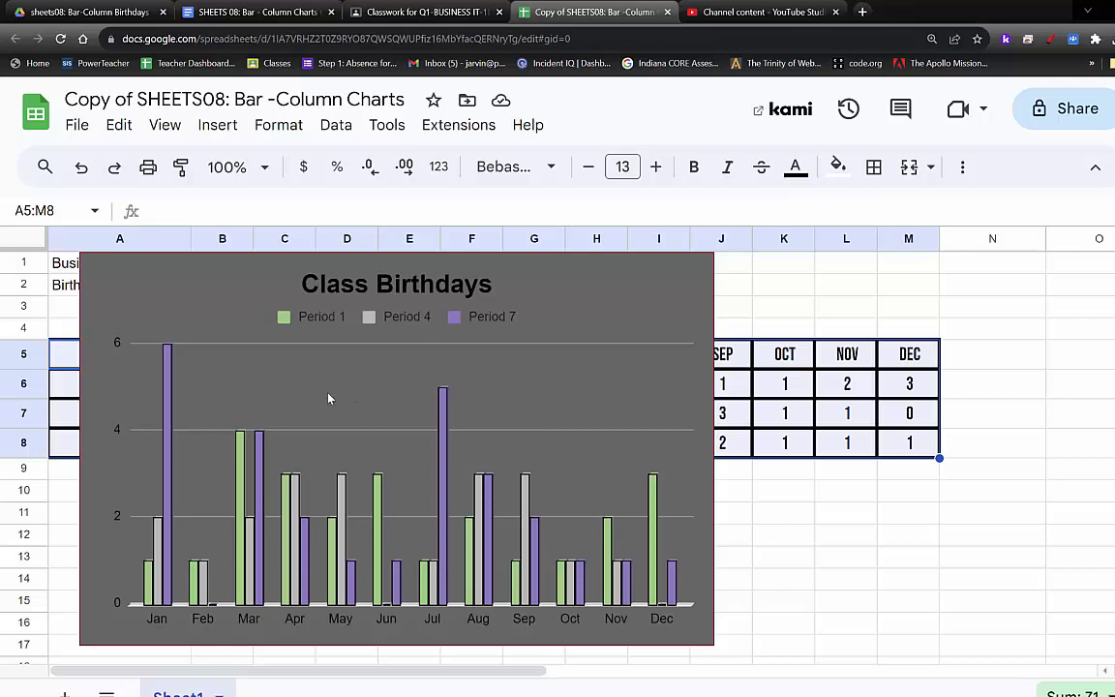
# - Move the chart below the birthday table so it starts at about row 10 and the table is uncovered
pyautogui.hotkey('ctrl', '-')
pyautogui.hotkey('ctrl', '-')
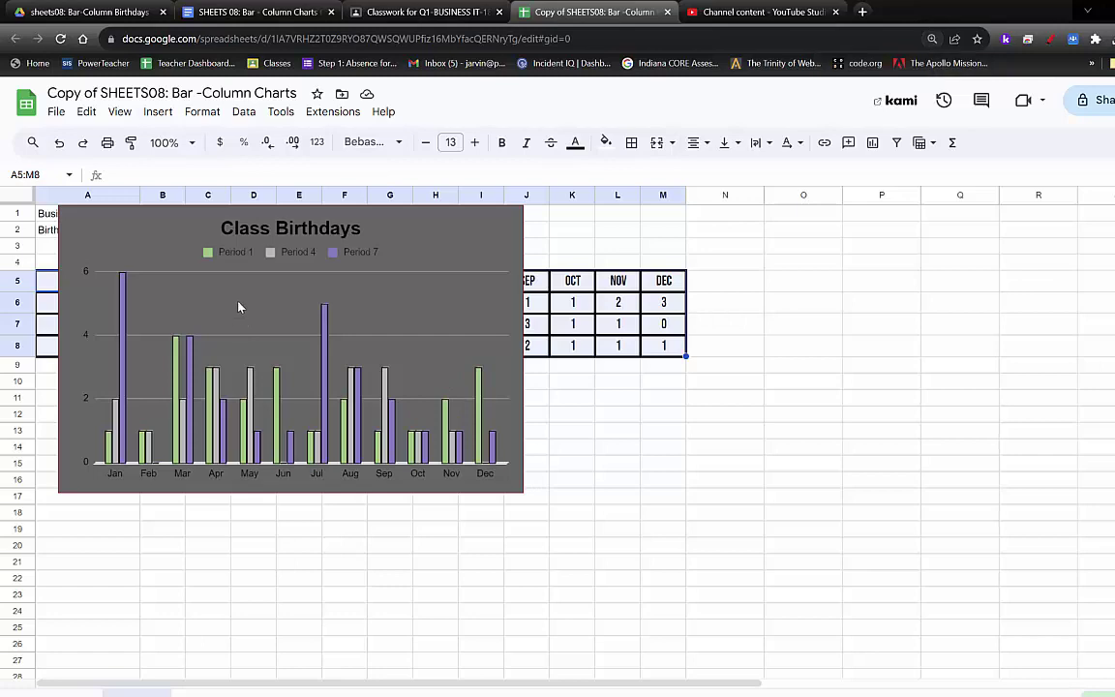
pyautogui.click(407, 318)
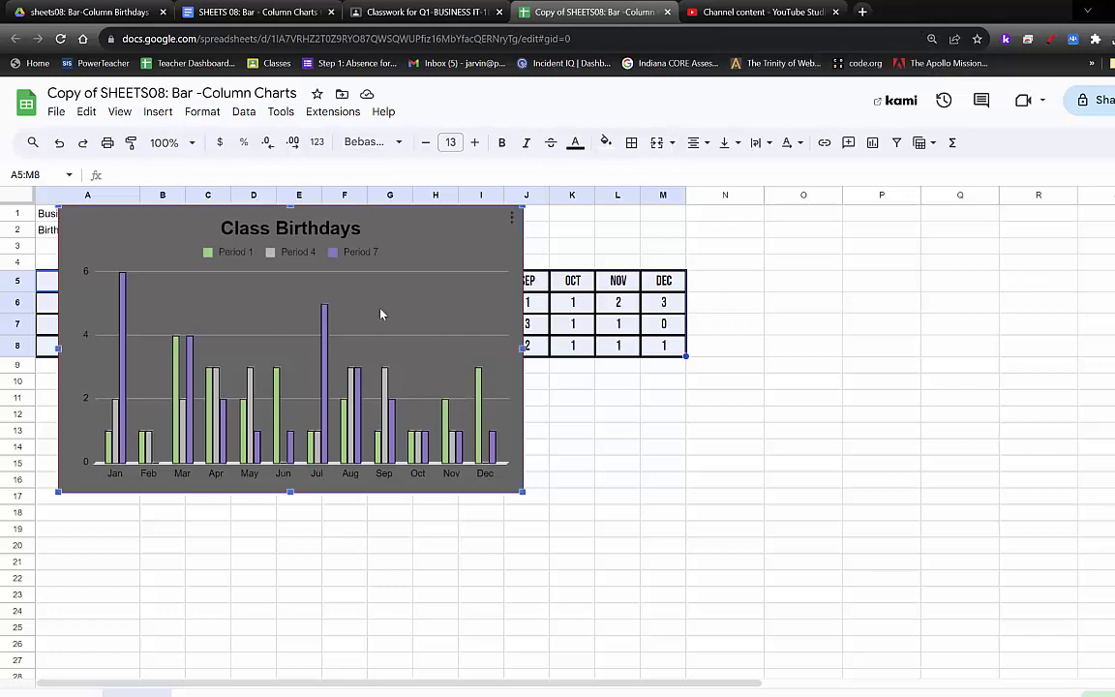
pyautogui.moveTo(380, 313); pyautogui.dragTo(454, 474)
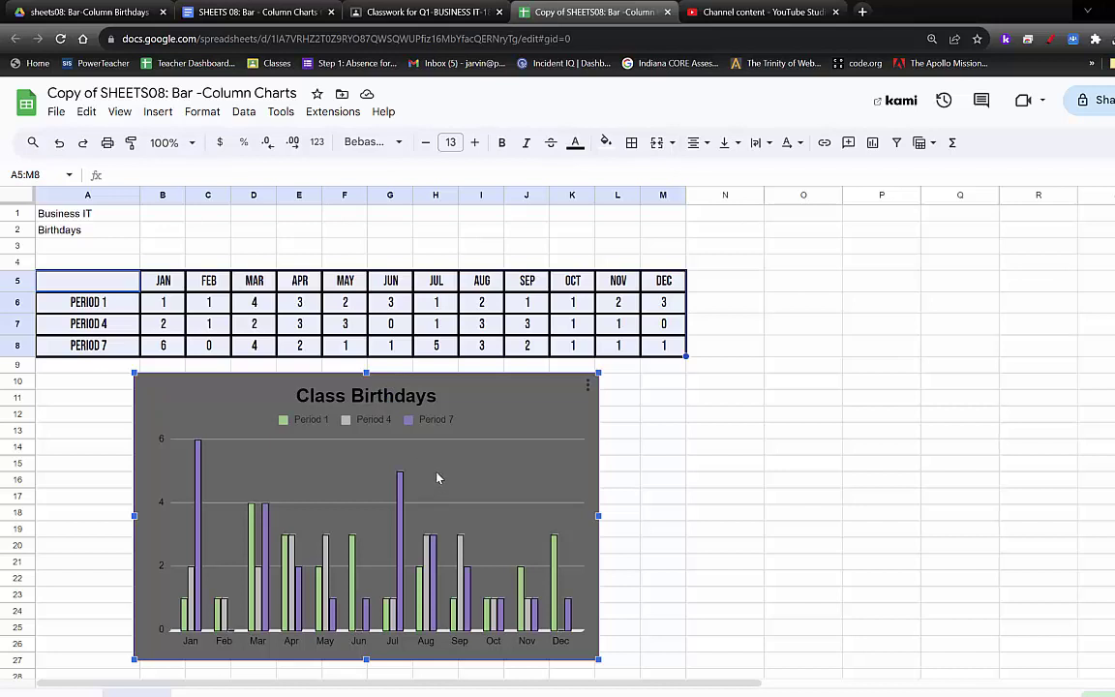
pyautogui.moveTo(1111, 691)
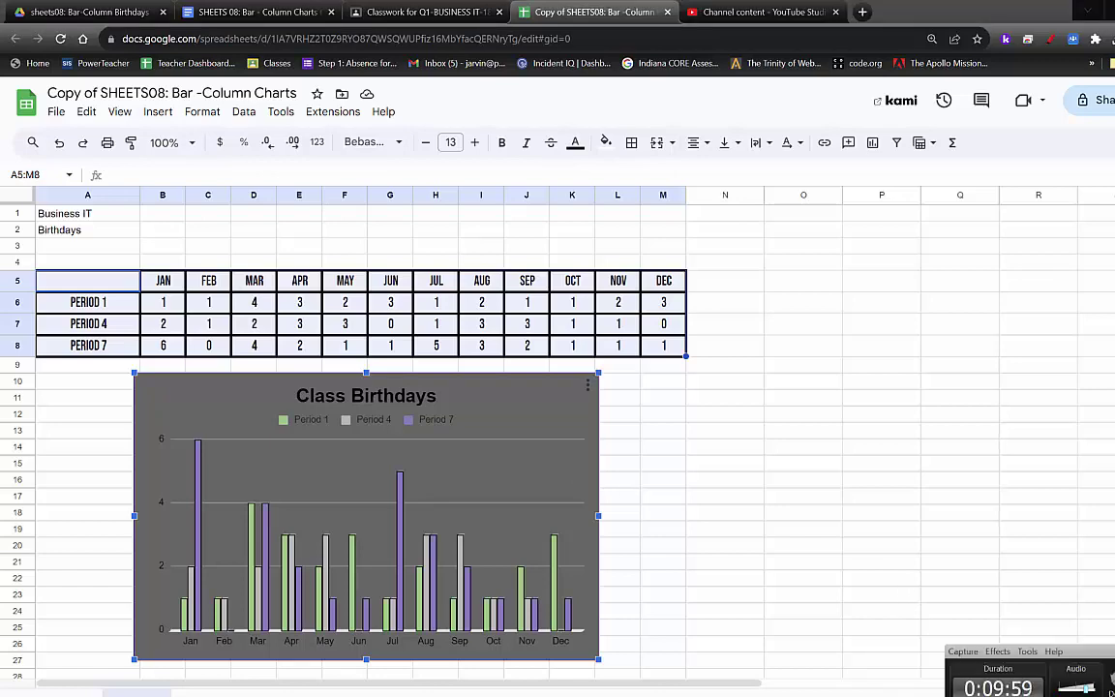